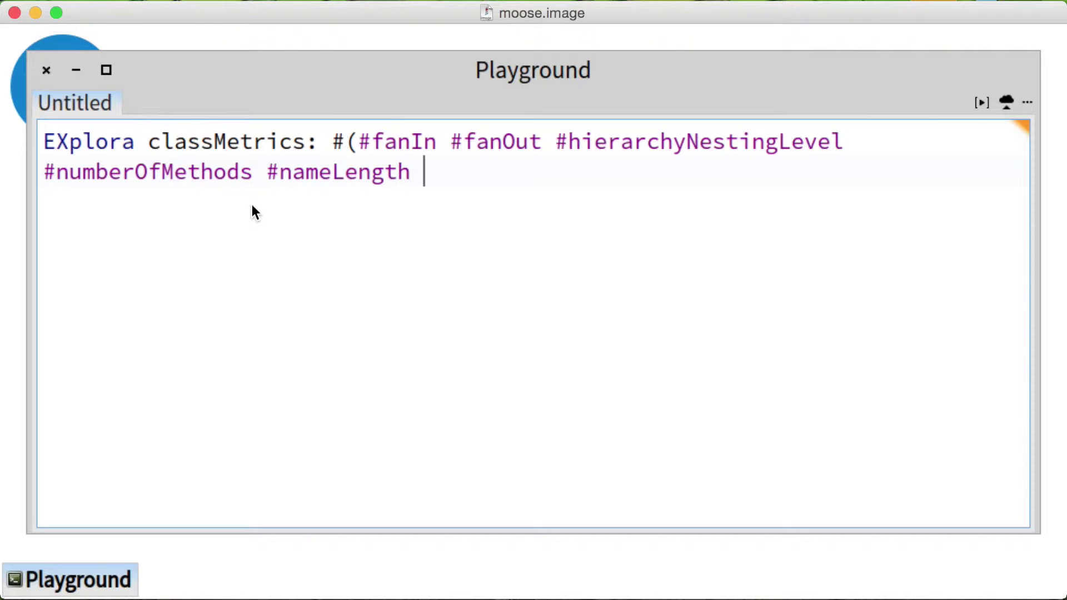
# Step: Finish the class metrics with #totalNumberOfChildren and add methodMetrics: #(#numberOfLinesOfCode #cyclomaticComplexity #numberOfComments #polymorphismCardinality)
pyautogui.write('ildren)')
pyautogui.press('Return')
pyautogui.press('Tab')
pyautogui.write('methodMetrics')
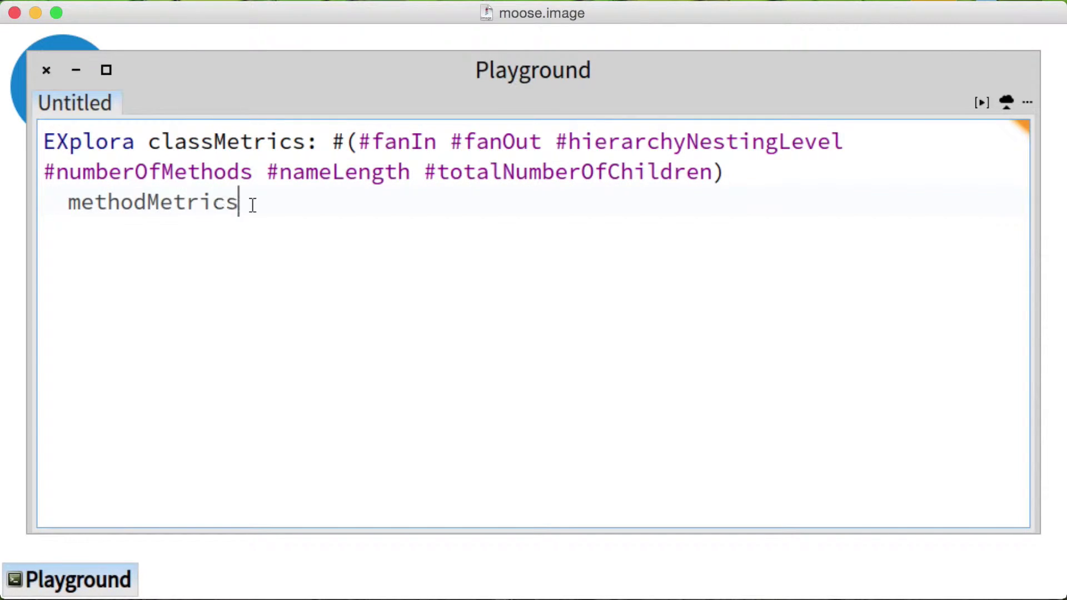
pyautogui.write(': #(#')
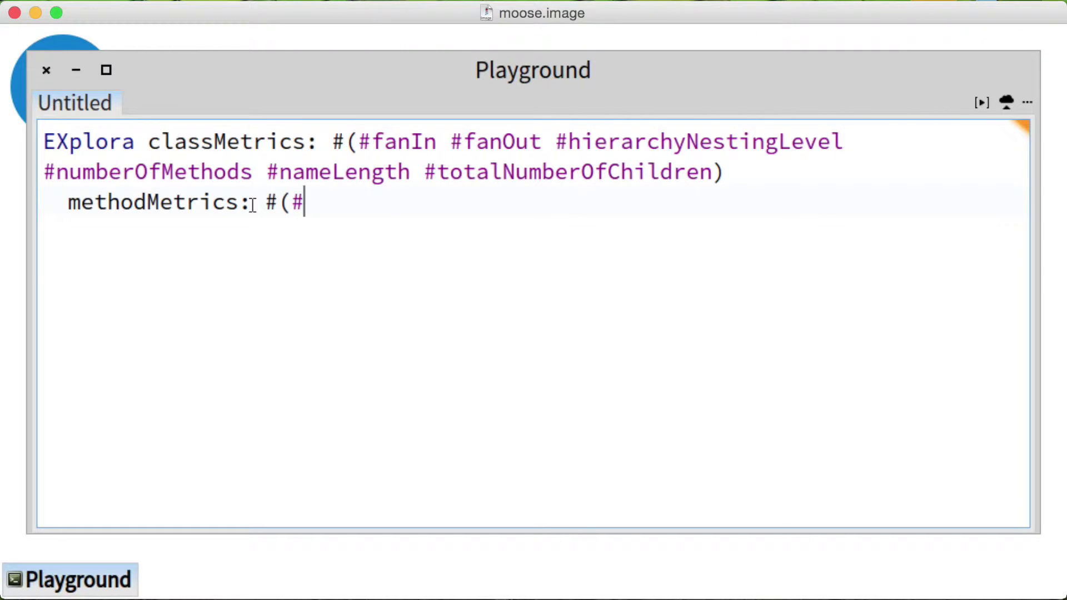
pyautogui.write('numberOfLinesOfCode #')
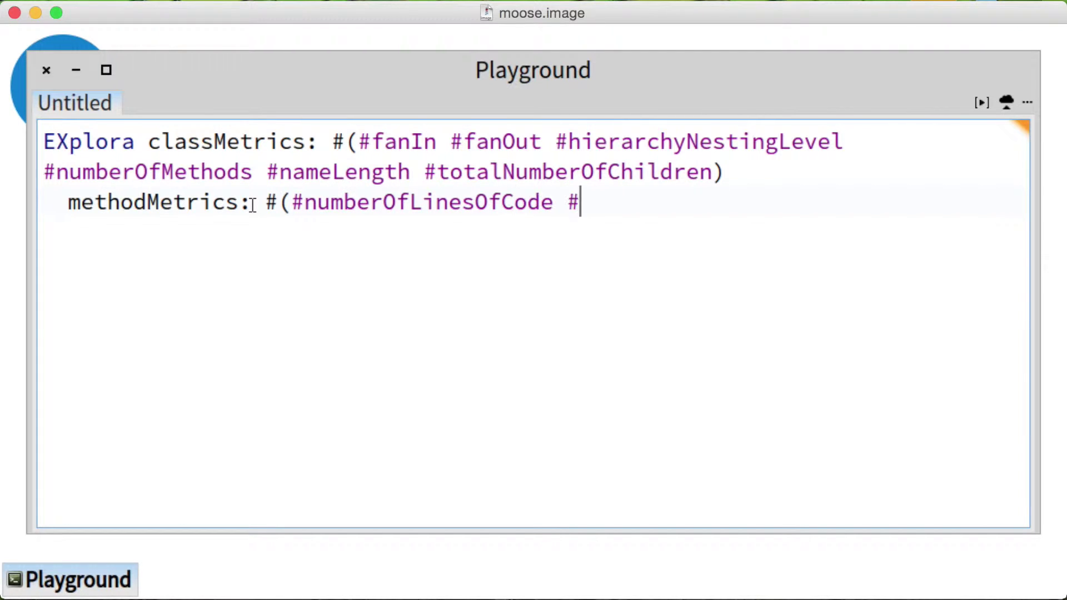
pyautogui.write('cyclomaticComplexity #number')
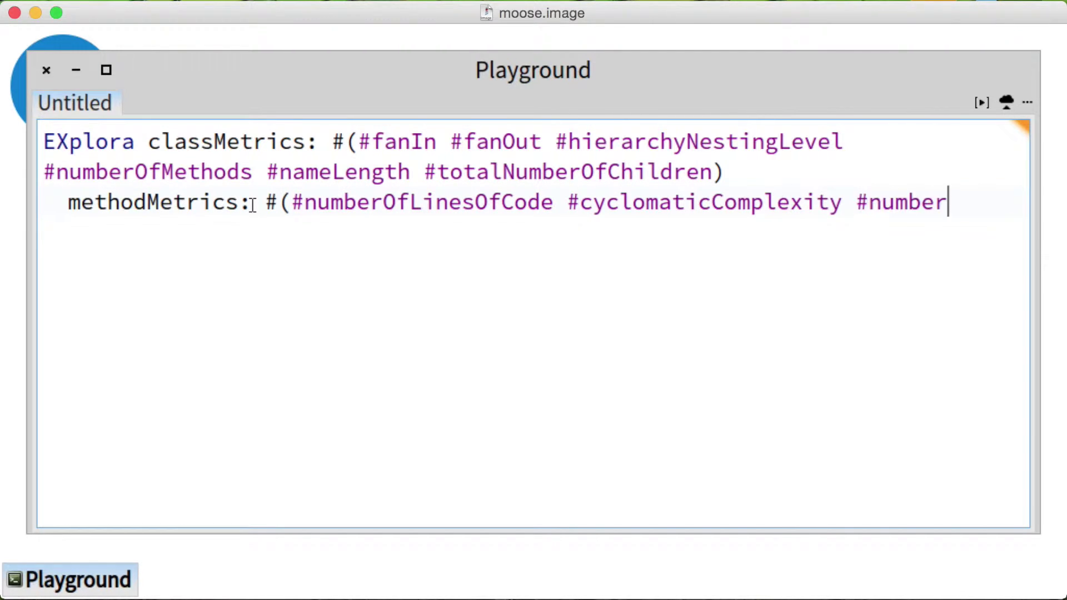
pyautogui.write('OfComments #polymorphismCardinality)')
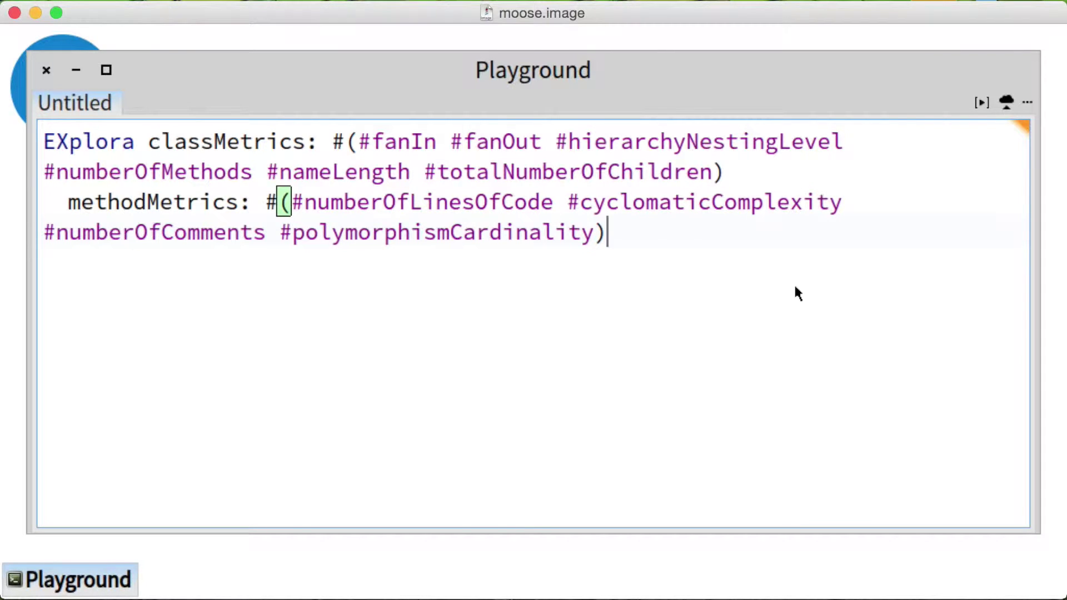
# Step: Break the EXplora expression before classMetrics: so that the keyword starts on its own indented line
pyautogui.click(149, 143)
pyautogui.press('Return')
pyautogui.press('Tab')
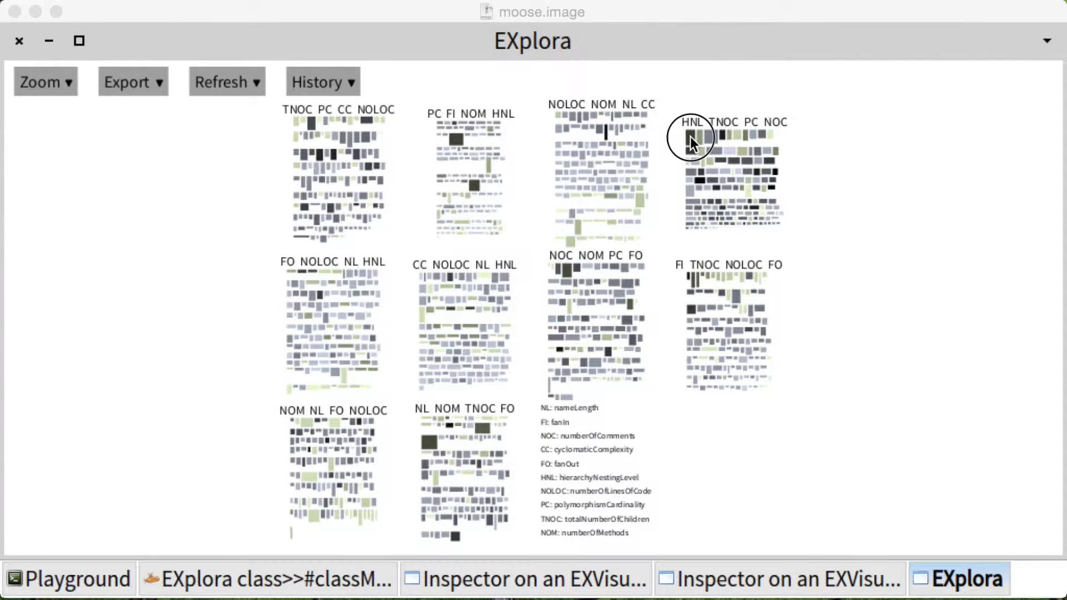
# Step: Examine the metric values of individual systems in the NOLOC NOM NL CC chart and their positions in the other charts
pyautogui.click(691, 137)
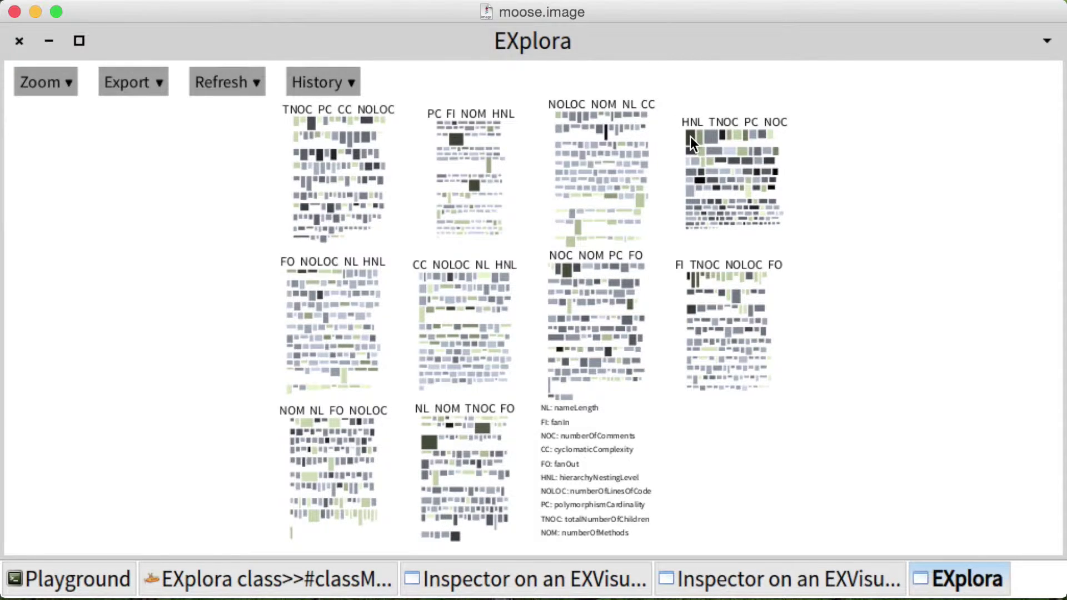
pyautogui.moveTo(690, 139)
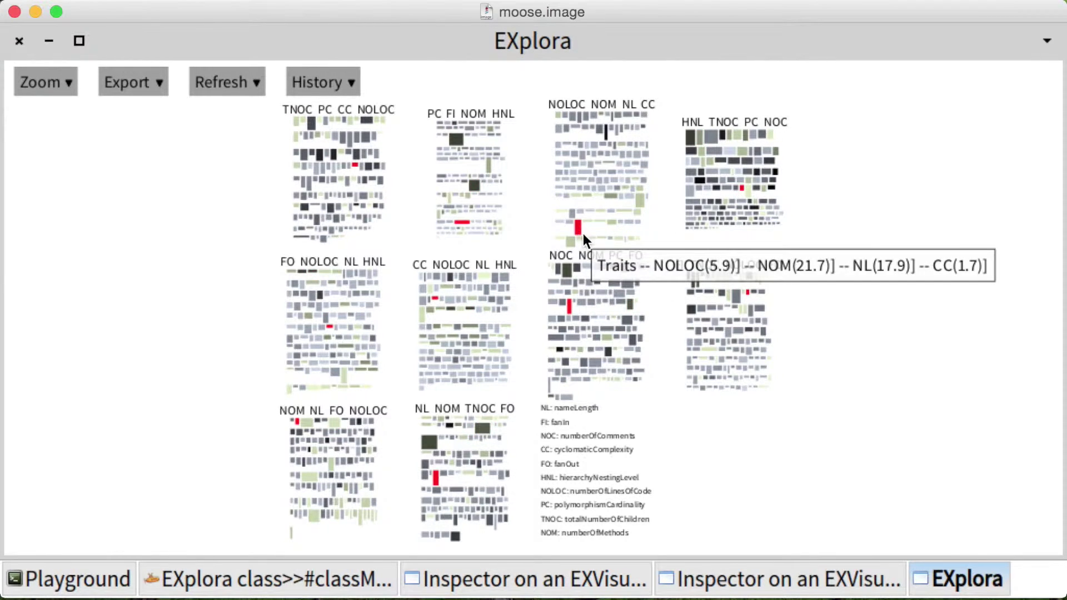
pyautogui.moveTo(631, 240)
pyautogui.moveTo(637, 198)
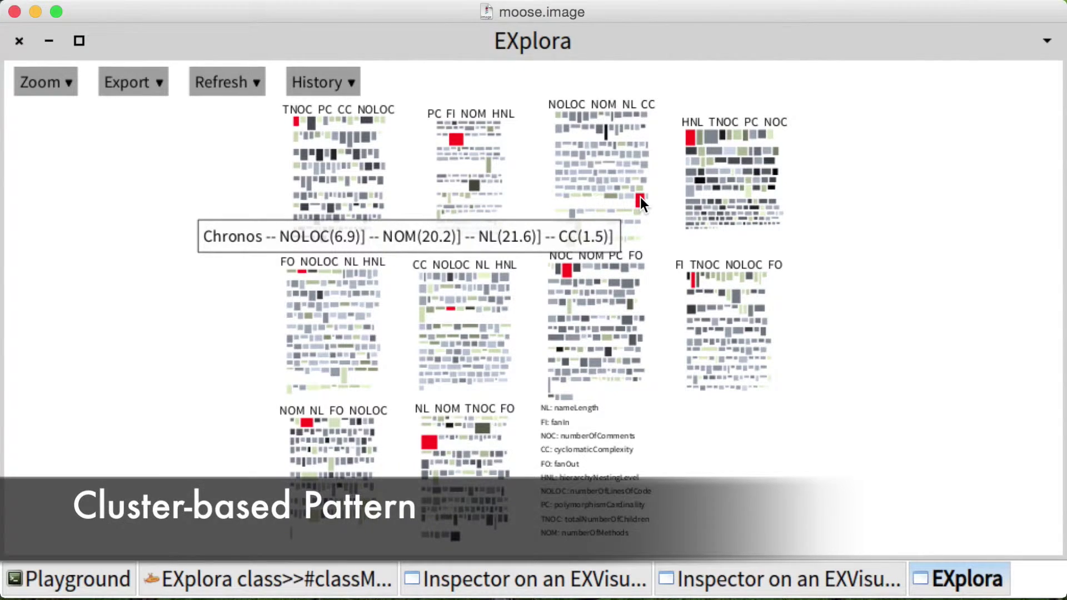
# Step: Zoom in on the metric charts and center the view back on the whole set
pyautogui.click(328, 78)
pyautogui.click(229, 79)
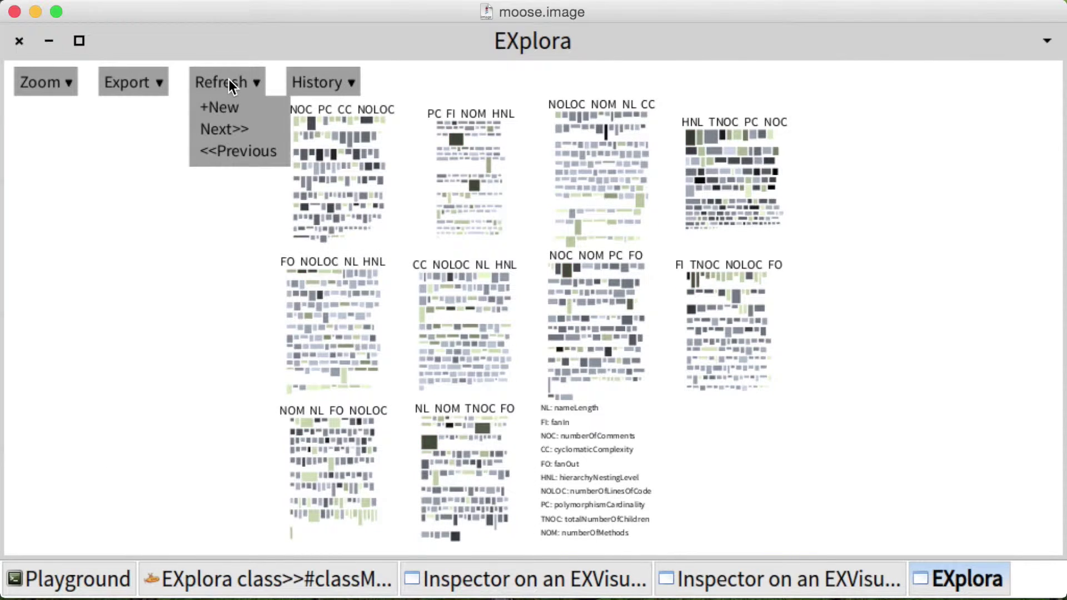
pyautogui.click(54, 84)
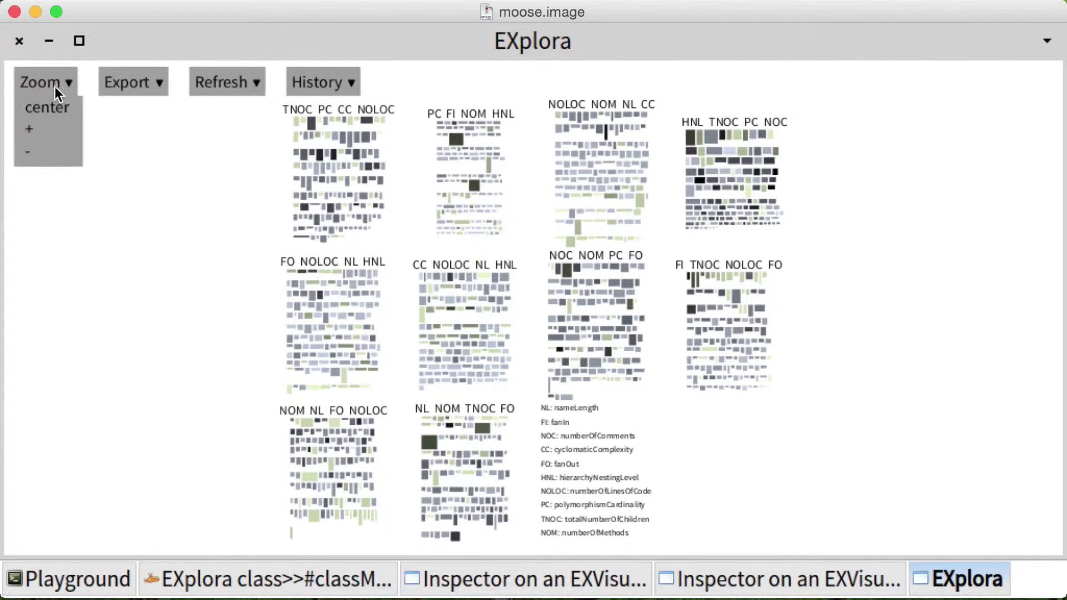
pyautogui.click(27, 130)
pyautogui.click(30, 129)
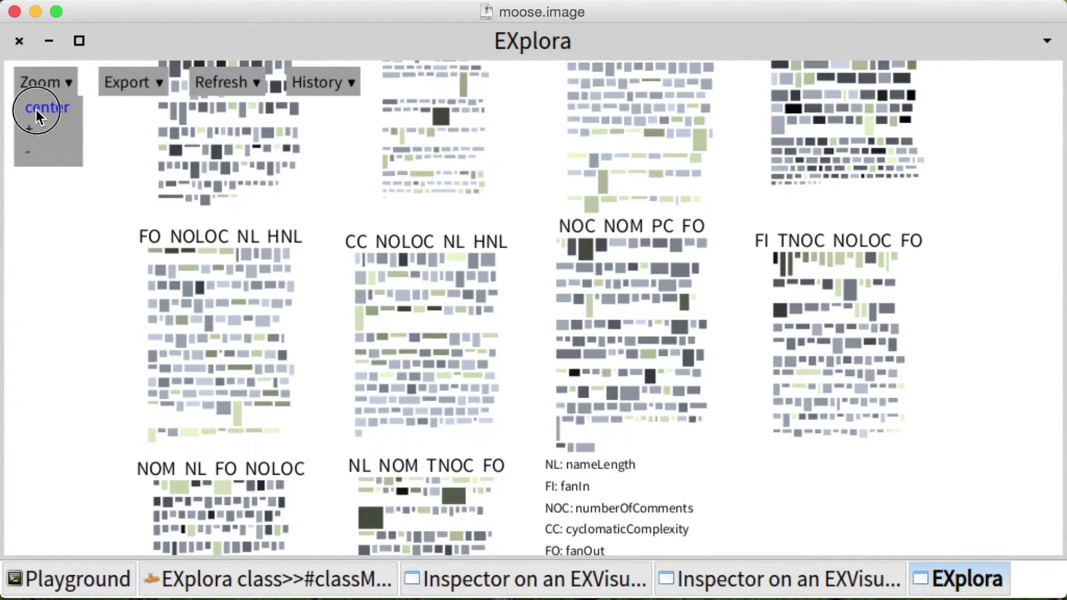
pyautogui.click(35, 109)
pyautogui.click(237, 234)
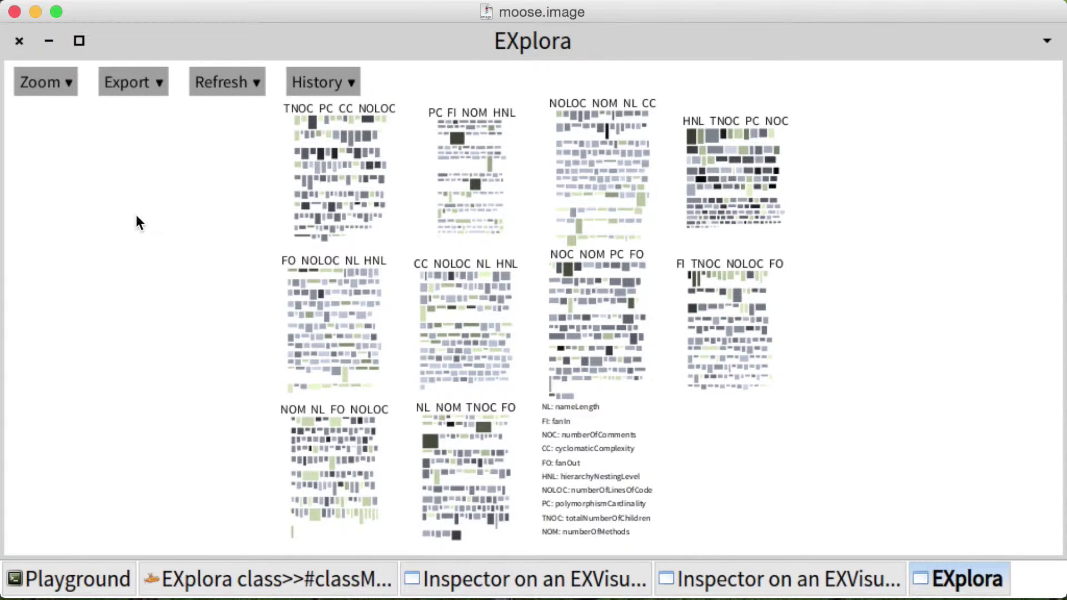
# Step: Generate three new sets of metric charts one after another
pyautogui.moveTo(222, 84)
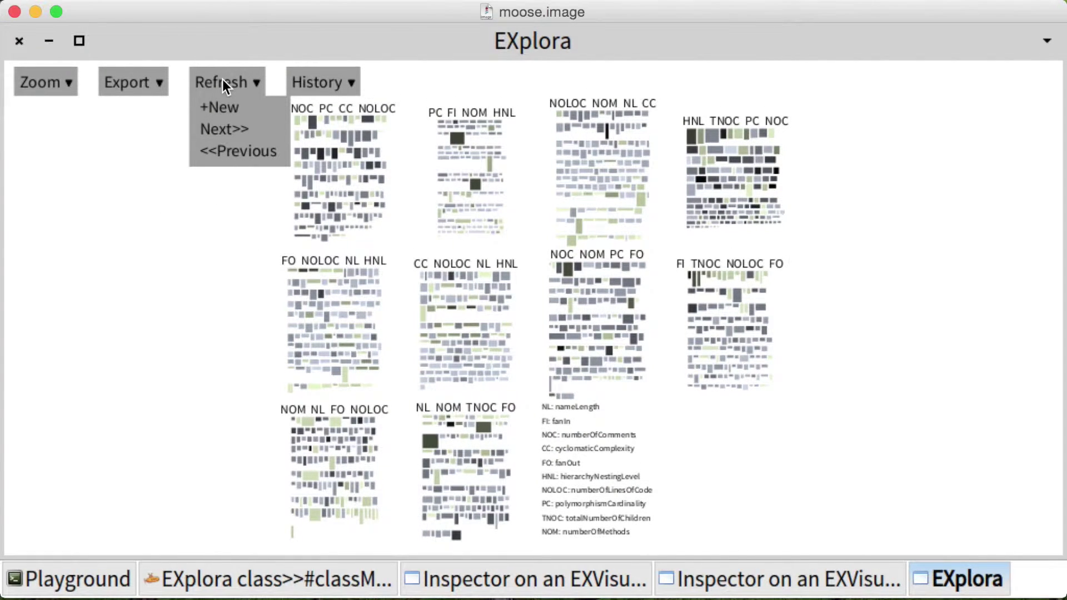
pyautogui.click(220, 108)
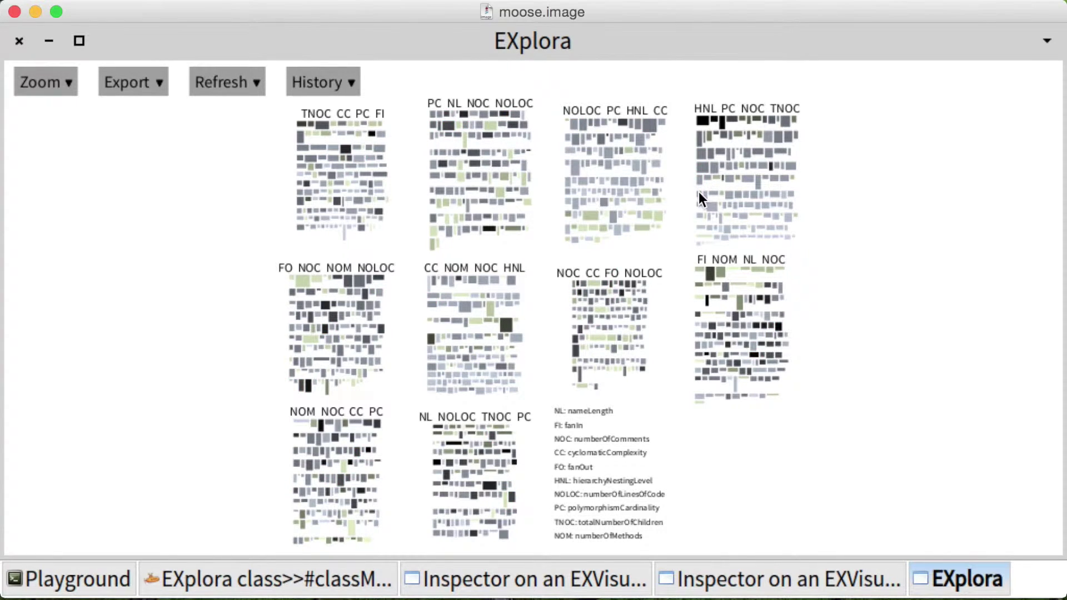
pyautogui.moveTo(695, 196)
pyautogui.click(212, 82)
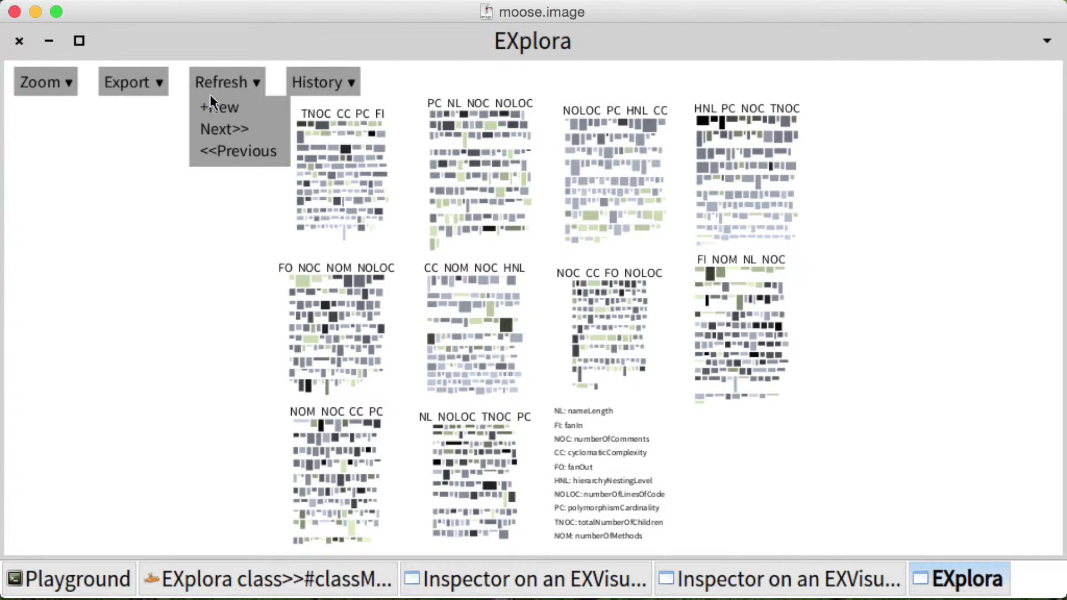
pyautogui.click(216, 111)
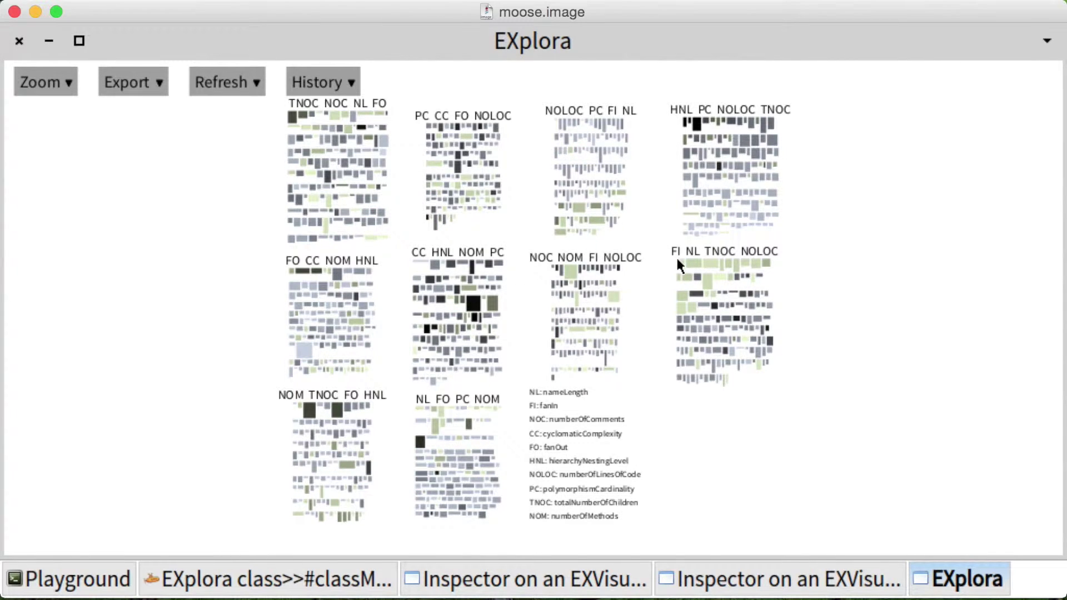
pyautogui.moveTo(680, 263)
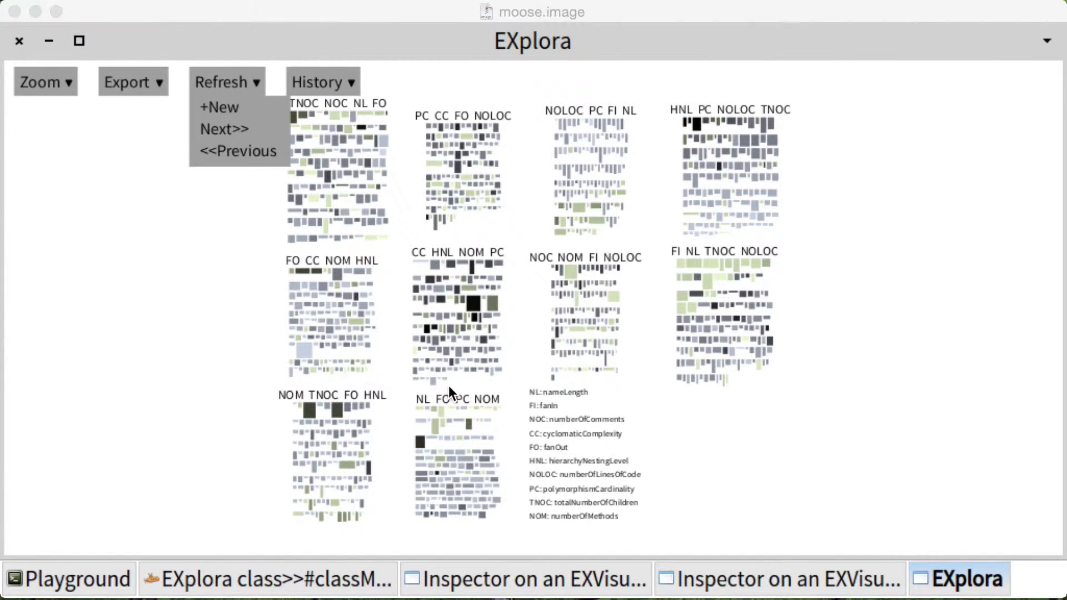
pyautogui.click(419, 409)
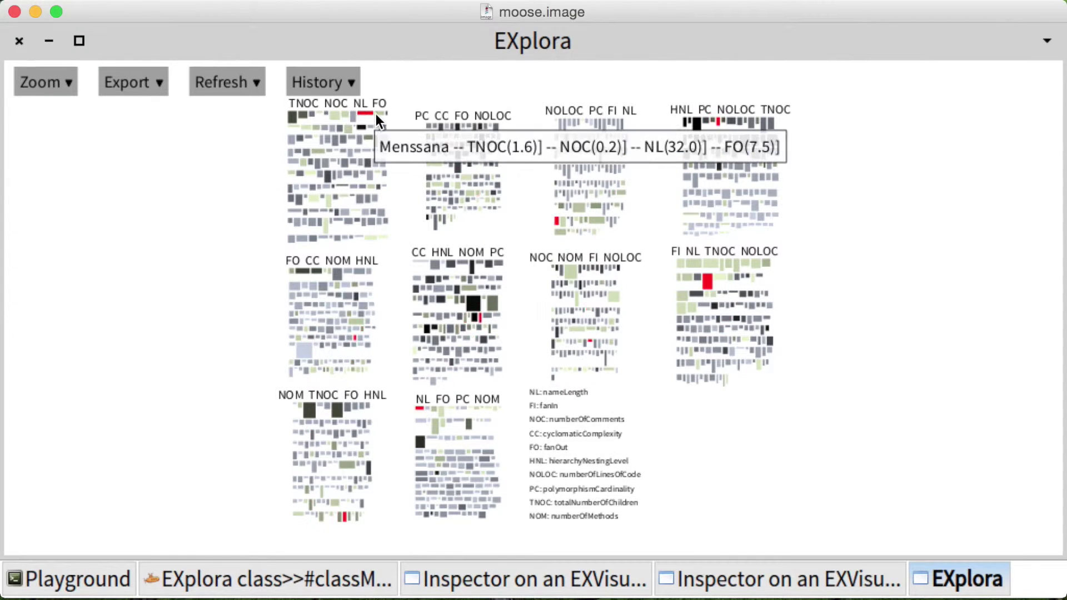
pyautogui.moveTo(219, 81)
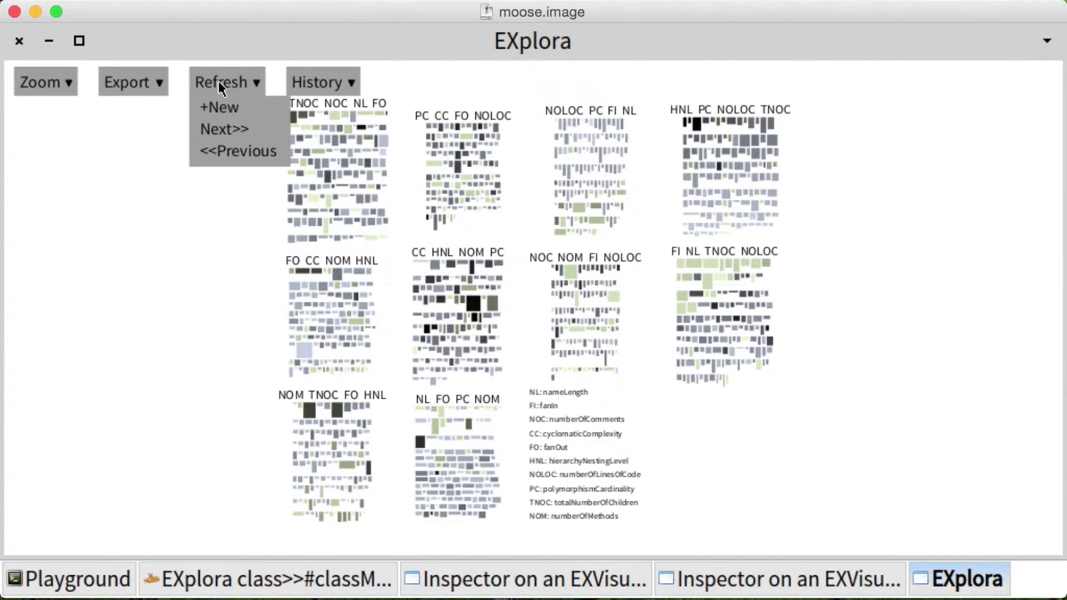
pyautogui.click(220, 109)
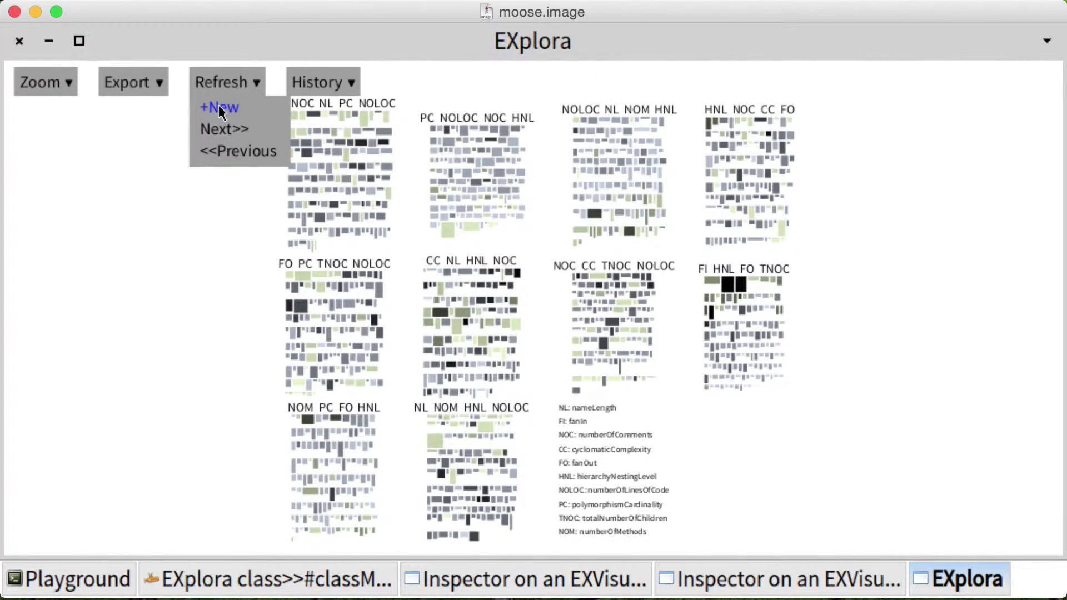
# Step: Browse through the previously generated sets of metric charts
pyautogui.click(224, 150)
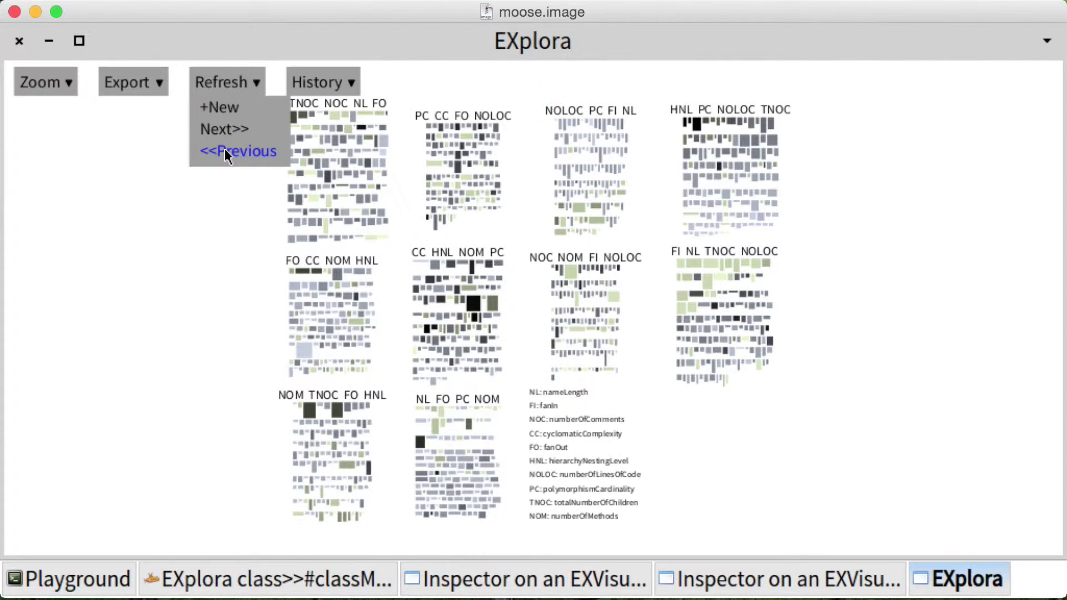
pyautogui.click(225, 150)
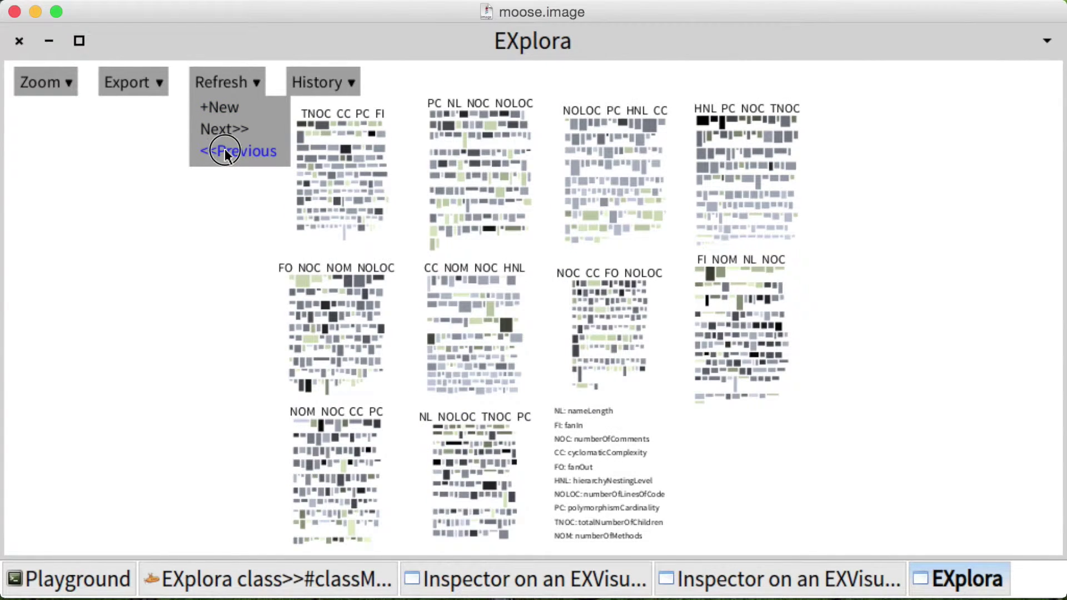
pyautogui.click(224, 151)
pyautogui.click(224, 150)
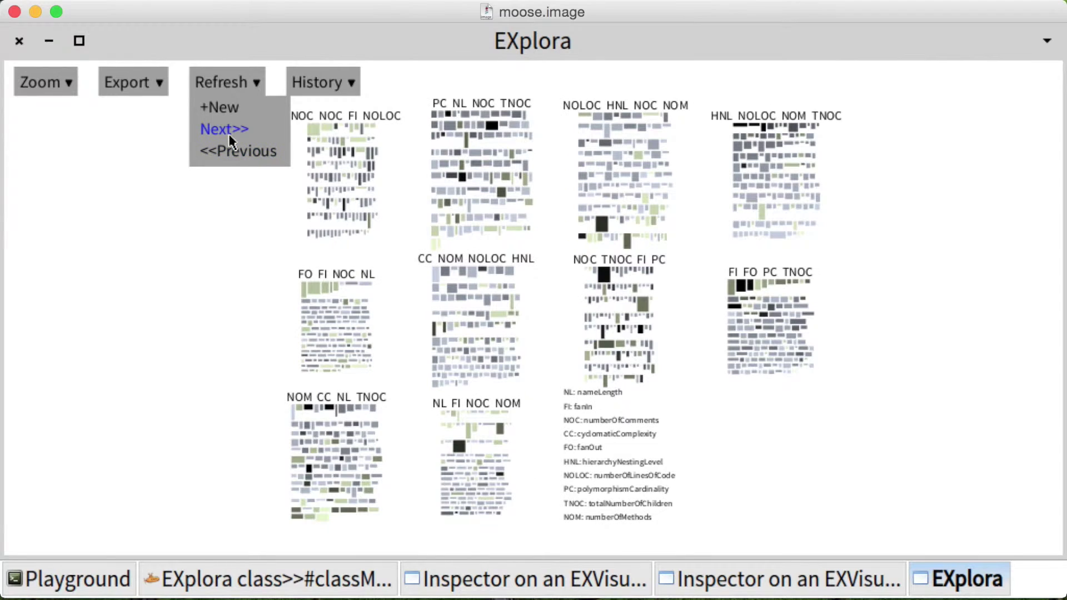
# Step: Save the exploration history as demo in the moose folder
pyautogui.click(320, 83)
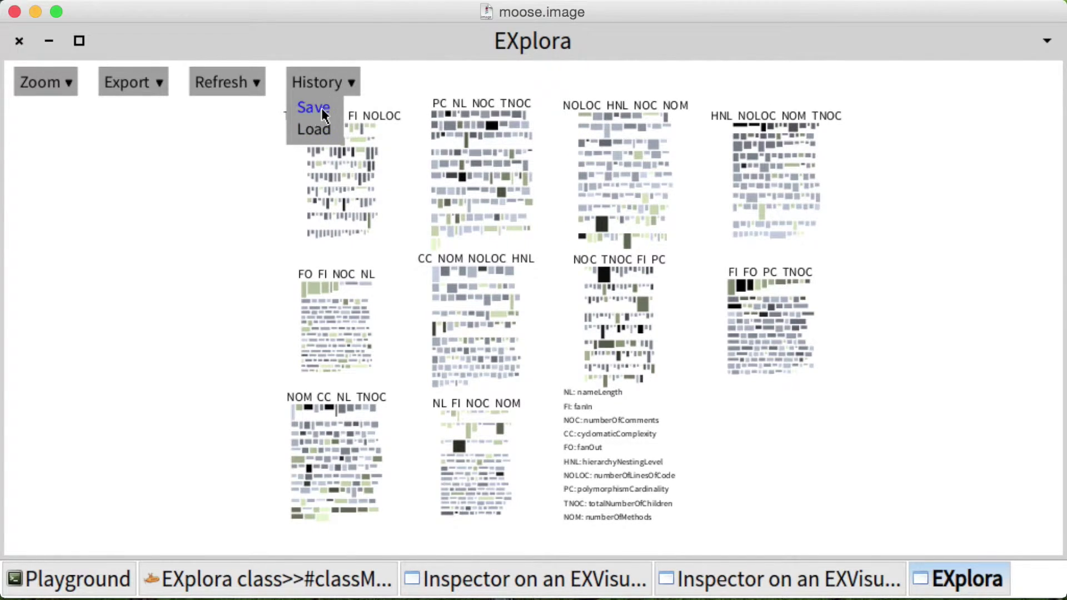
pyautogui.click(303, 105)
pyautogui.click(232, 528)
pyautogui.write('demo')
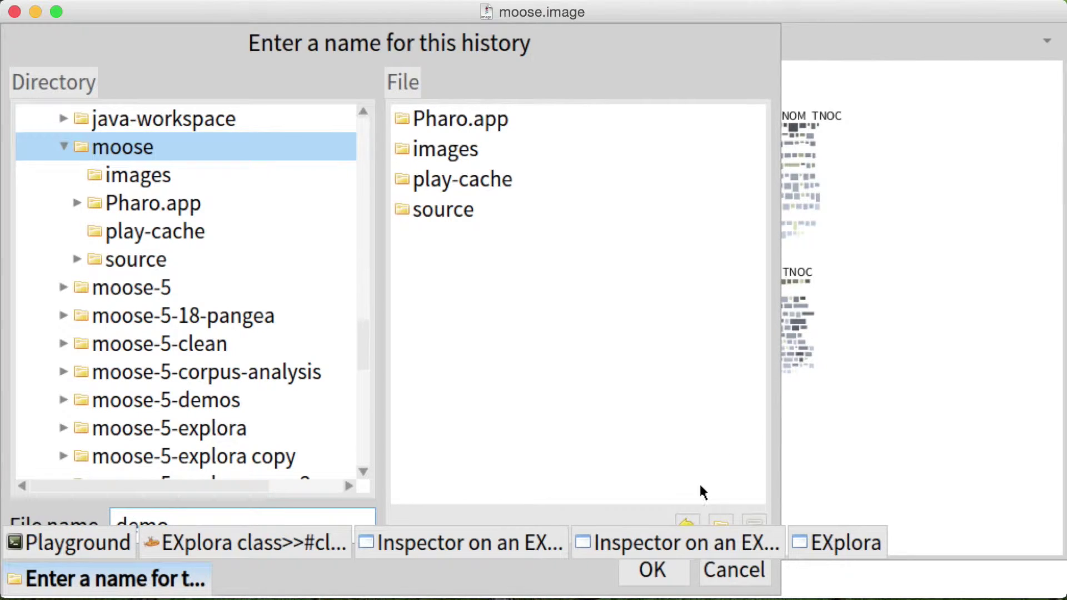
pyautogui.doubleClick(269, 515)
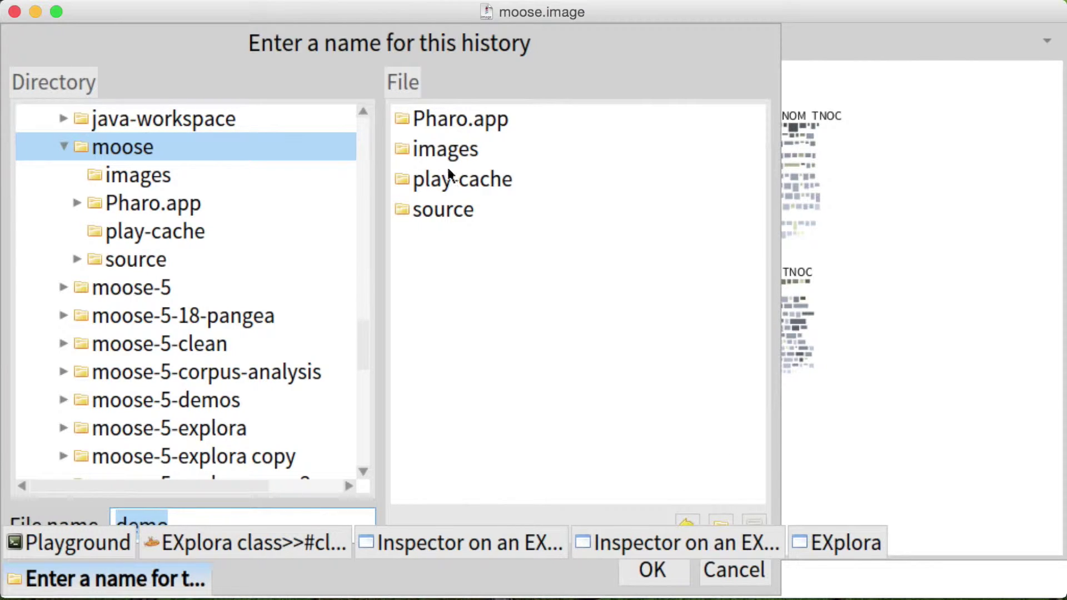
pyautogui.moveTo(780, 22); pyautogui.dragTo(662, 90)
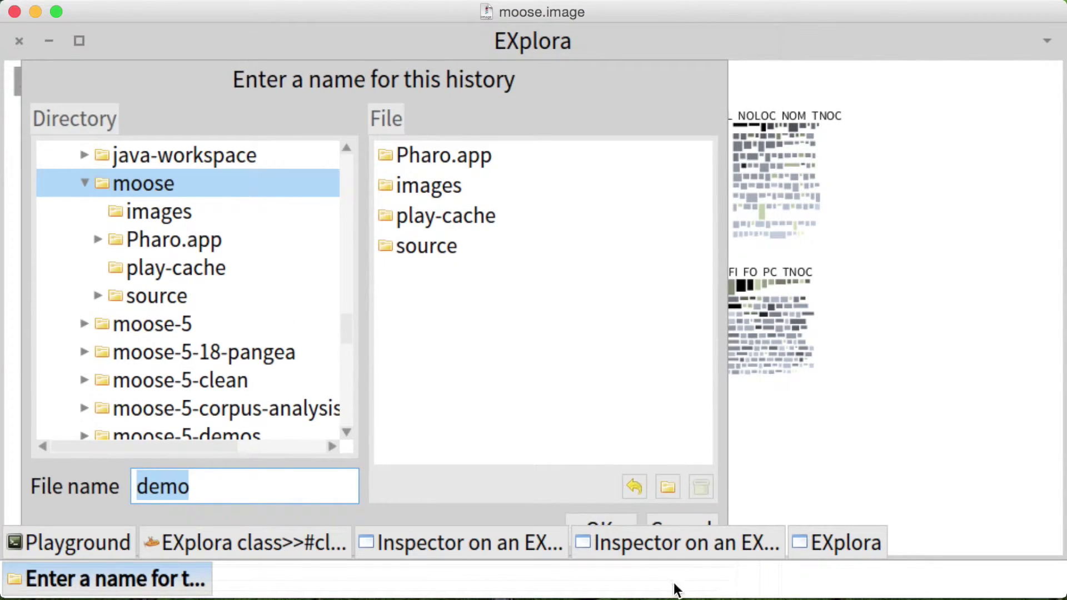
pyautogui.click(602, 516)
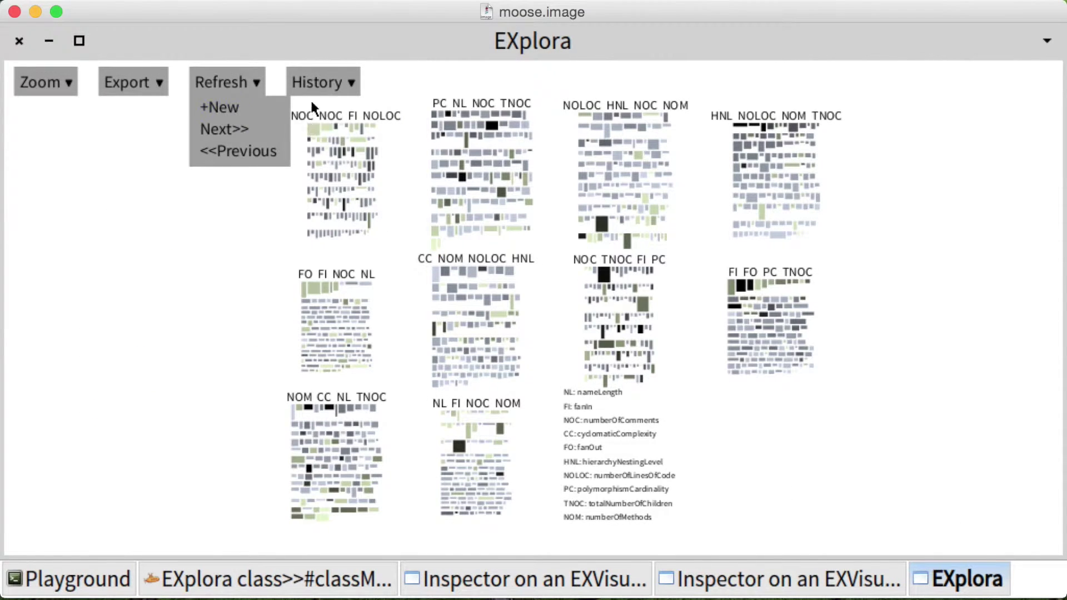
# Step: Load the saved history file demo.fl from the moose folder
pyautogui.click(316, 128)
pyautogui.click(422, 247)
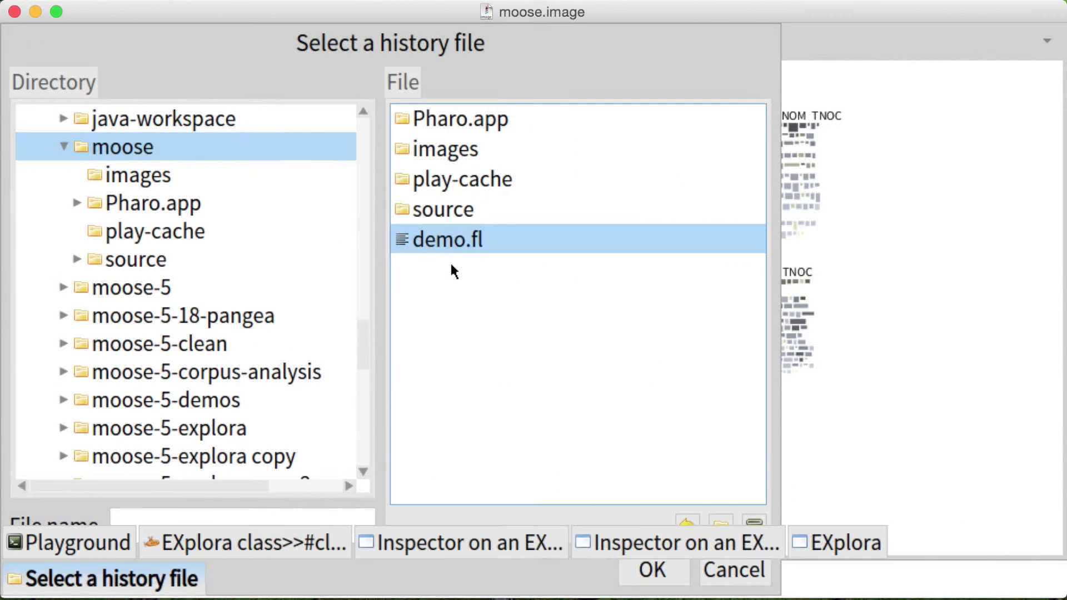
pyautogui.press('Return')
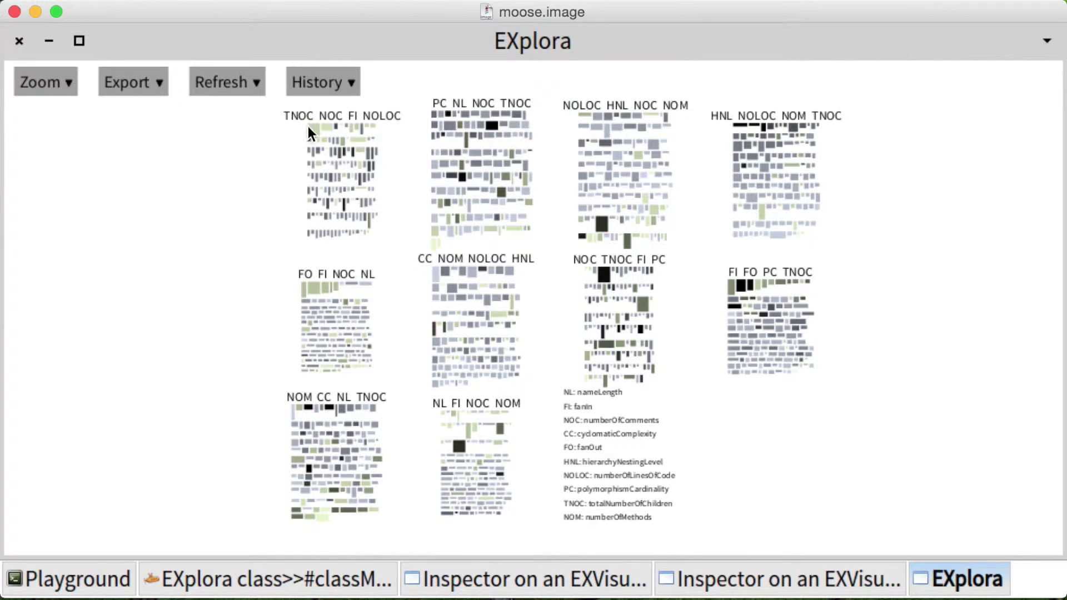
# Step: Open the detail view of Chronos from the TNOC NOC FI NOLOC chart and enlarge its window to nearly the full screen
pyautogui.moveTo(316, 128)
pyautogui.click(316, 128)
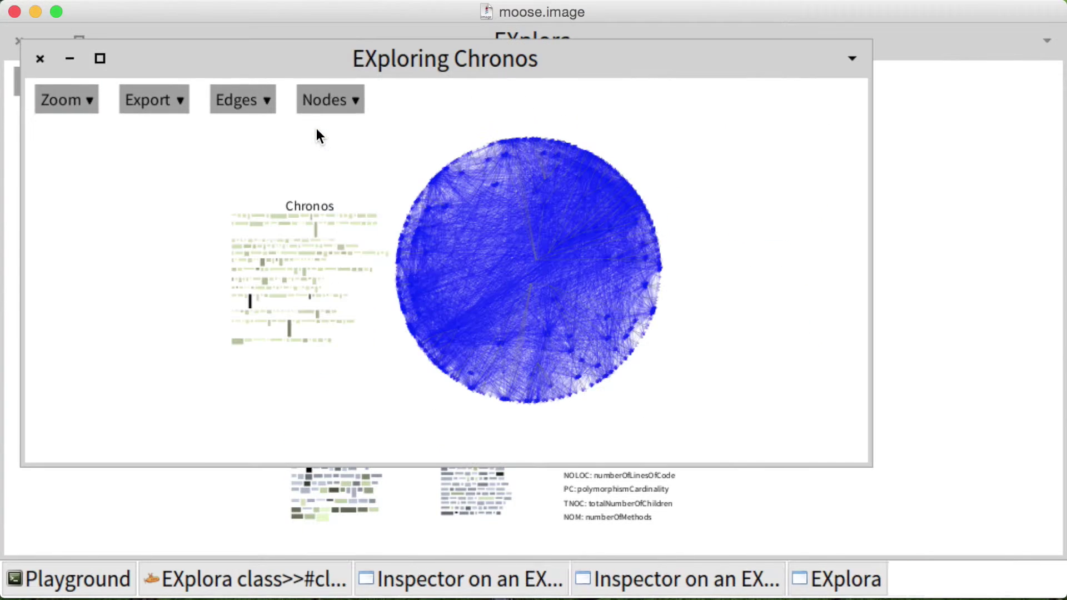
pyautogui.moveTo(265, 67); pyautogui.dragTo(252, 56)
pyautogui.moveTo(857, 453); pyautogui.dragTo(1056, 517)
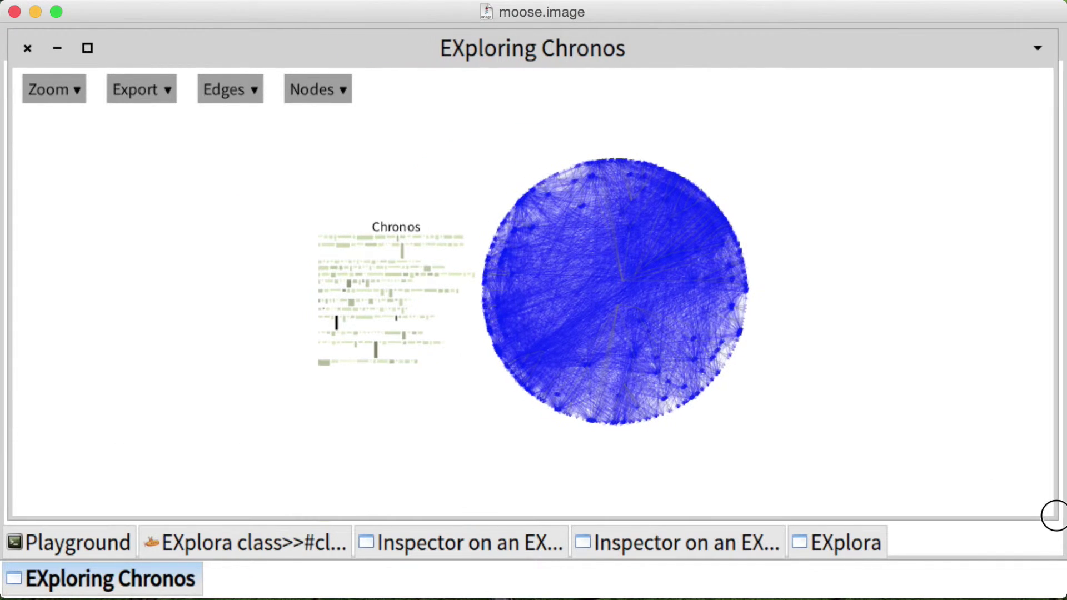
pyautogui.click(79, 90)
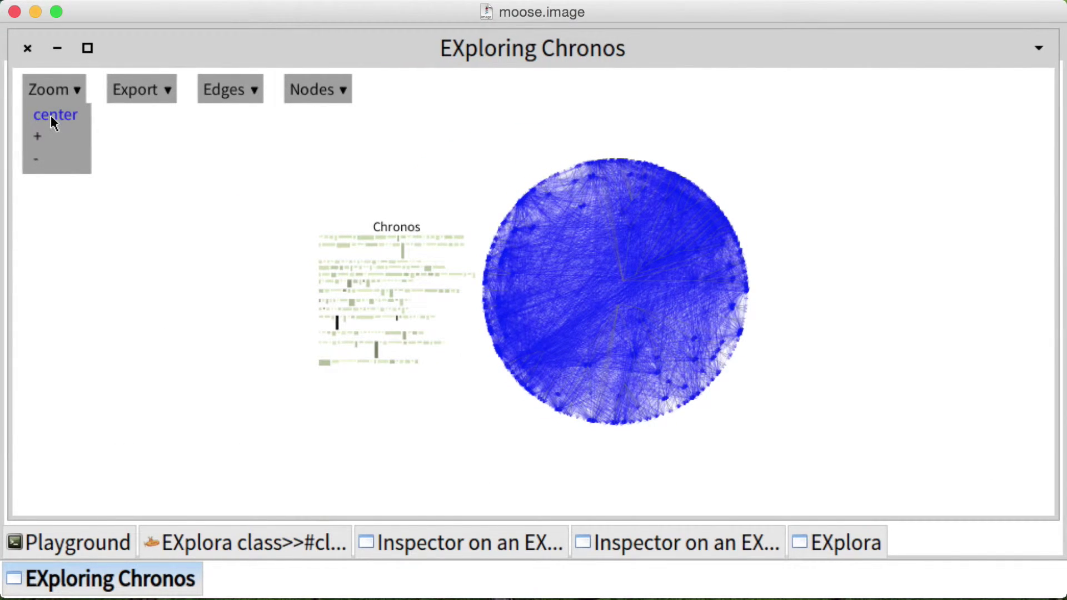
pyautogui.click(51, 118)
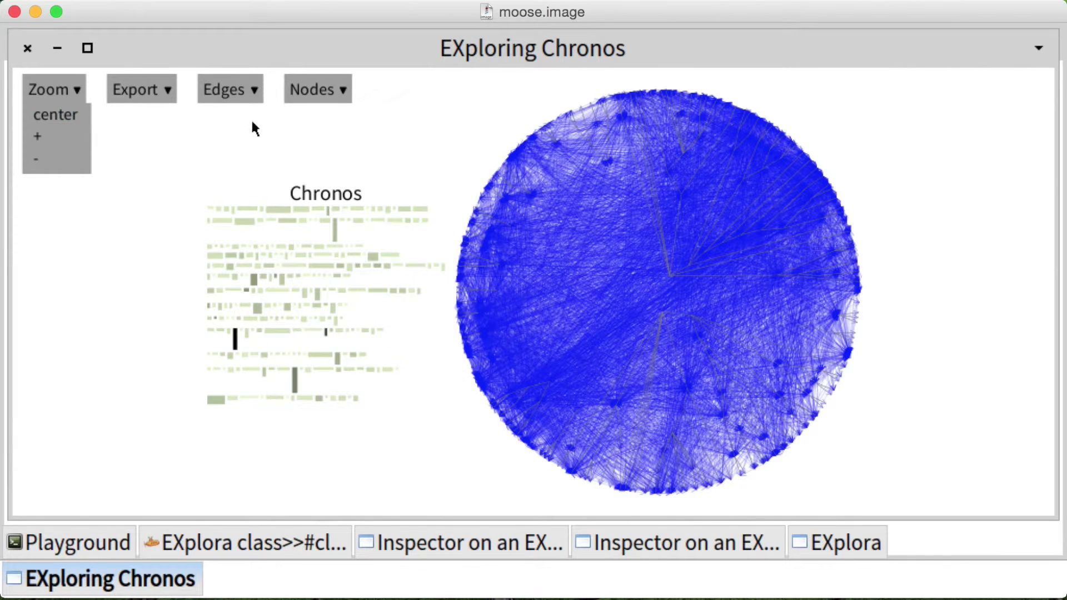
# Step: Weaken the arrow edges and strengthen the linear edges in the Chronos graph
pyautogui.click(254, 90)
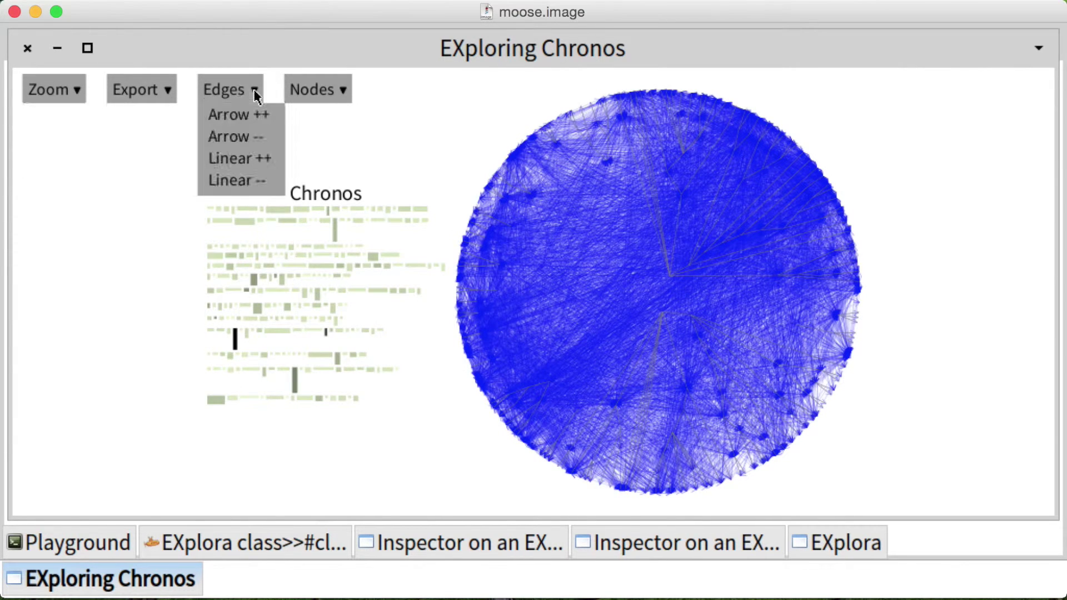
pyautogui.click(240, 138)
pyautogui.click(240, 138)
pyautogui.click(240, 138)
pyautogui.click(240, 138)
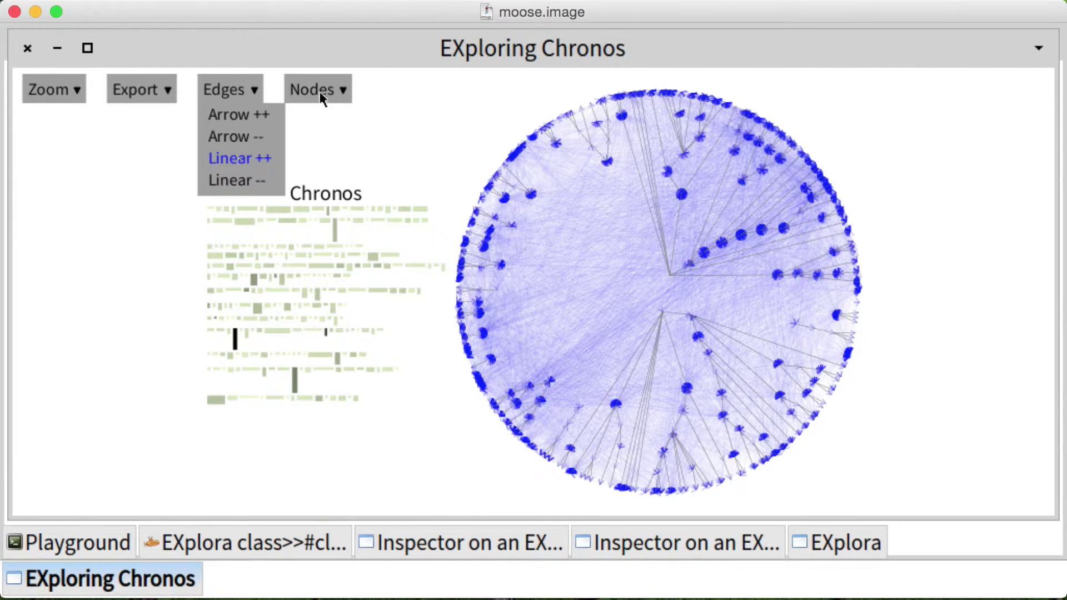
# Step: Enlarge the graph's circle nodes by two increments and check the metrics of the tall dark class boxes
pyautogui.click(344, 91)
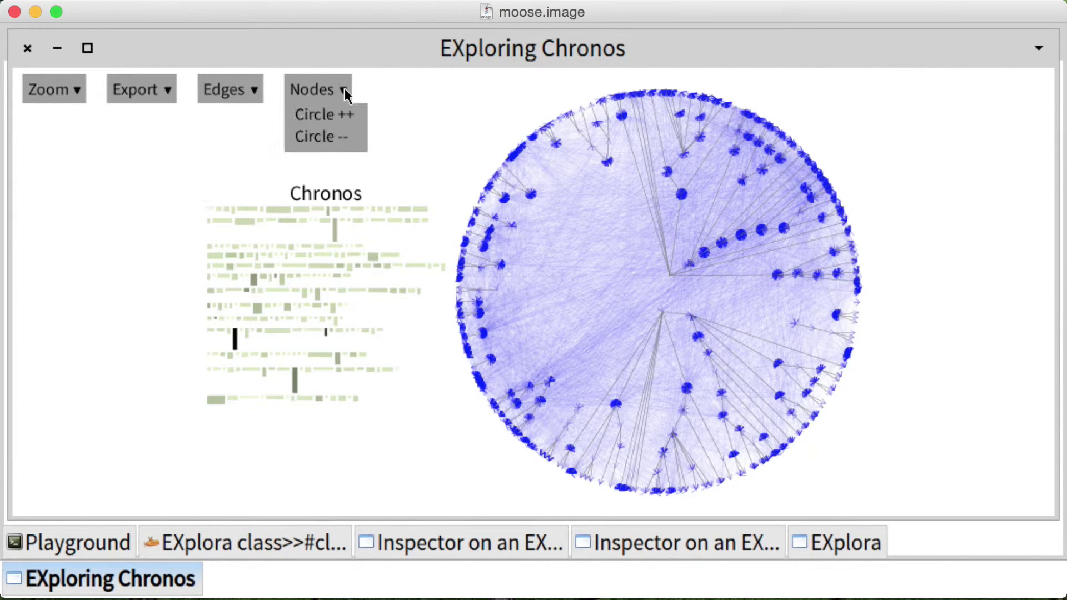
pyautogui.click(313, 117)
pyautogui.click(313, 115)
pyautogui.click(217, 186)
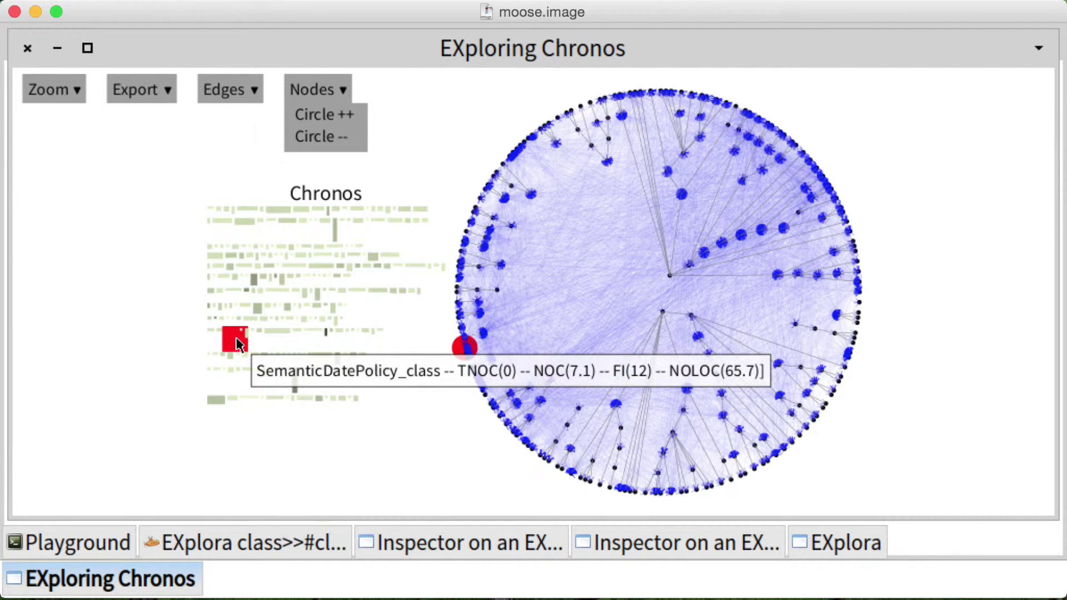
pyautogui.moveTo(296, 388)
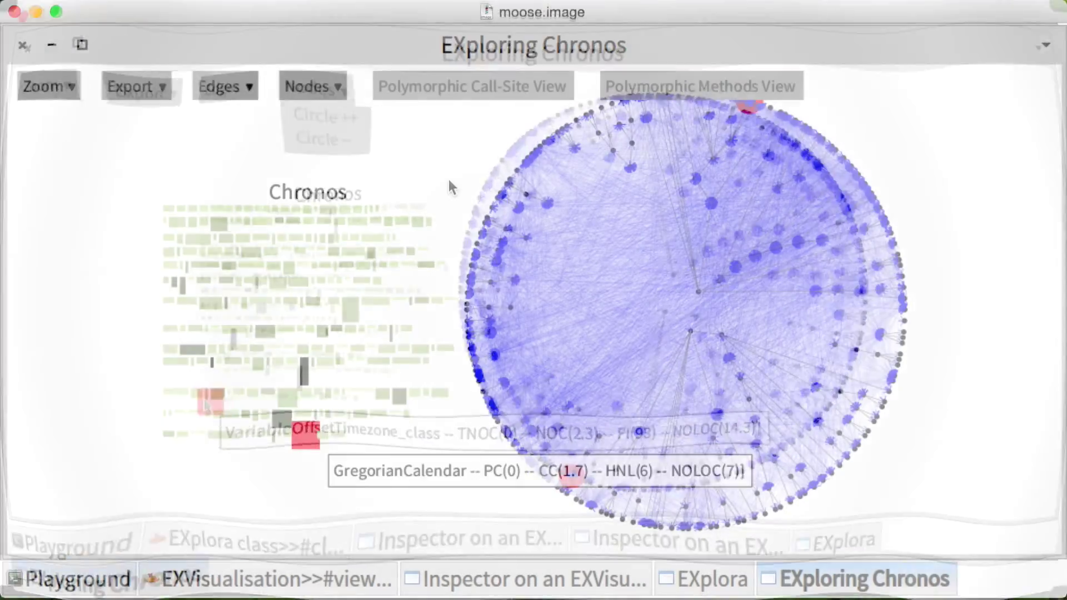
# Step: Open the Polymorphic Methods View of Chronos and enlarge its window to nearly the full screen
pyautogui.click(710, 85)
pyautogui.moveTo(125, 37); pyautogui.dragTo(101, 24)
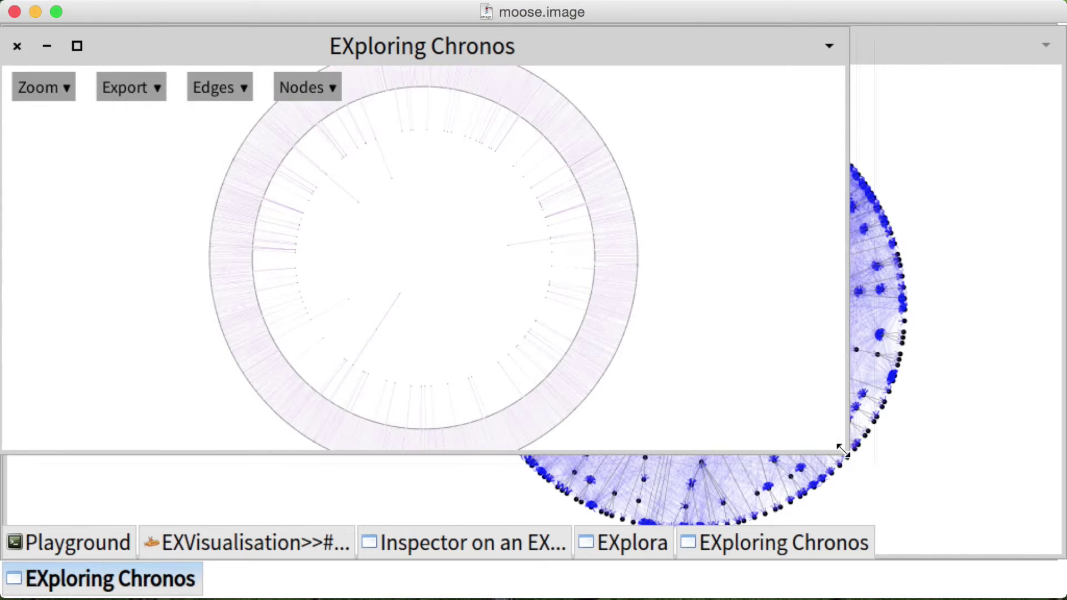
pyautogui.moveTo(840, 451); pyautogui.dragTo(1046, 517)
# Step: Enlarge the circle nodes by one increment in a close-up of the polymorphic methods graph
pyautogui.click(68, 88)
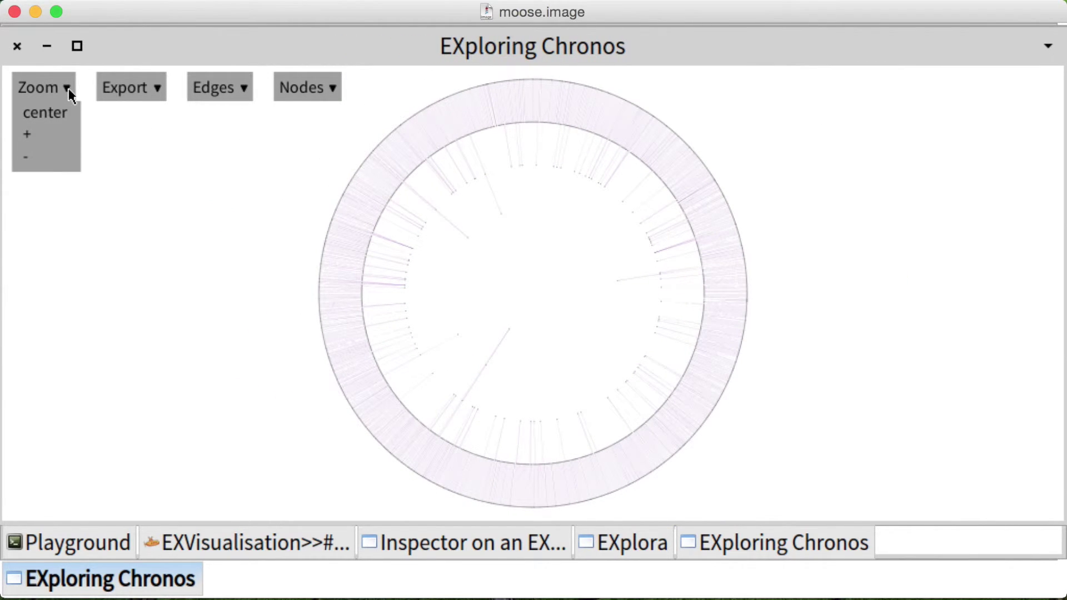
pyautogui.click(27, 135)
pyautogui.click(27, 135)
pyautogui.click(27, 135)
pyautogui.click(312, 88)
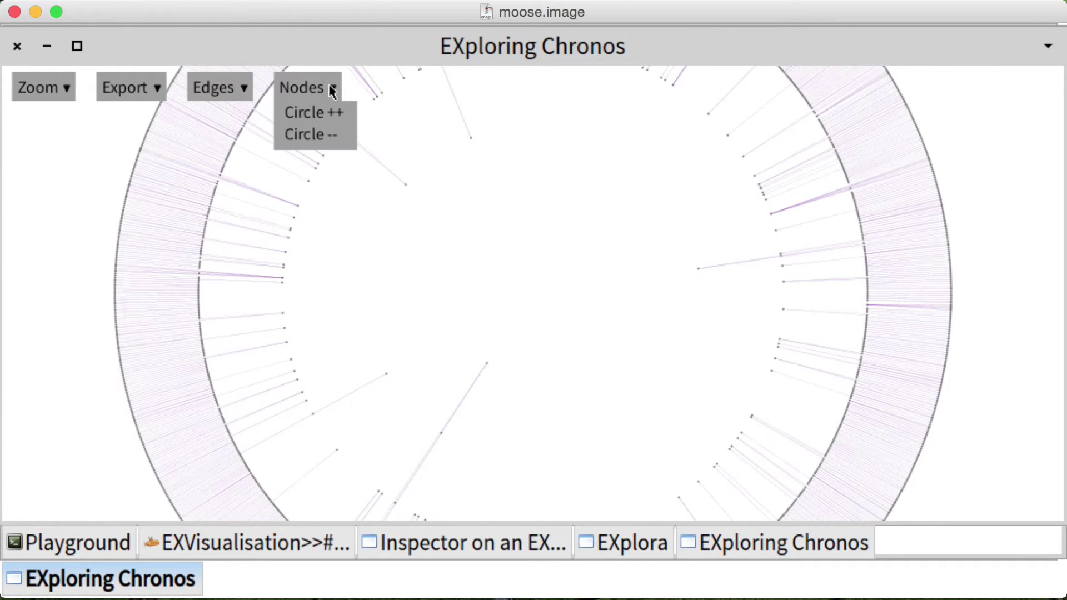
pyautogui.click(321, 117)
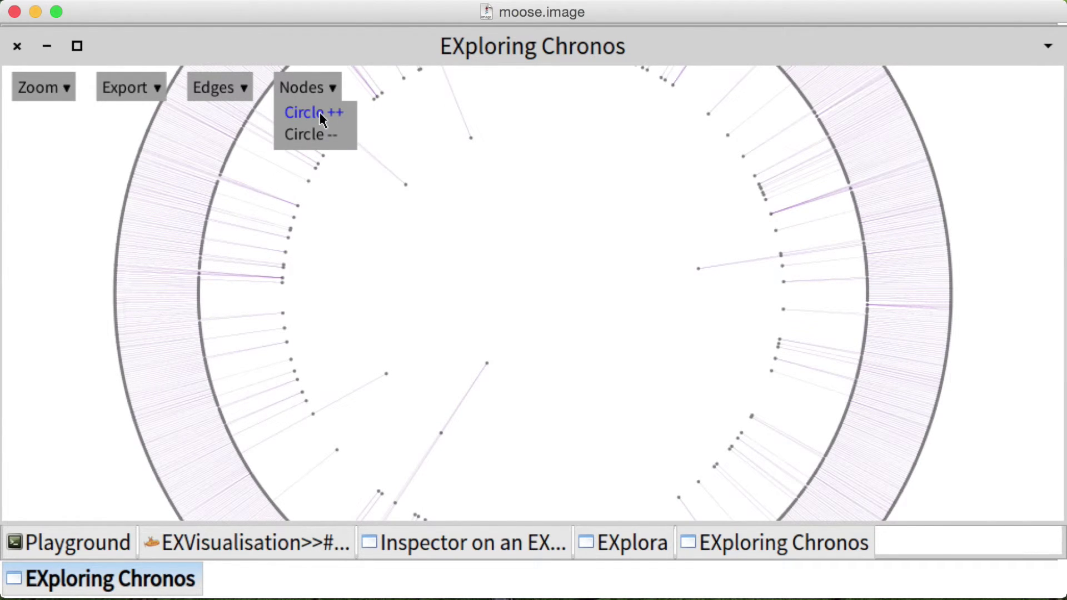
# Step: Identify the methods along the node chain below the graph's centre and close the polymorphic methods window
pyautogui.moveTo(487, 364)
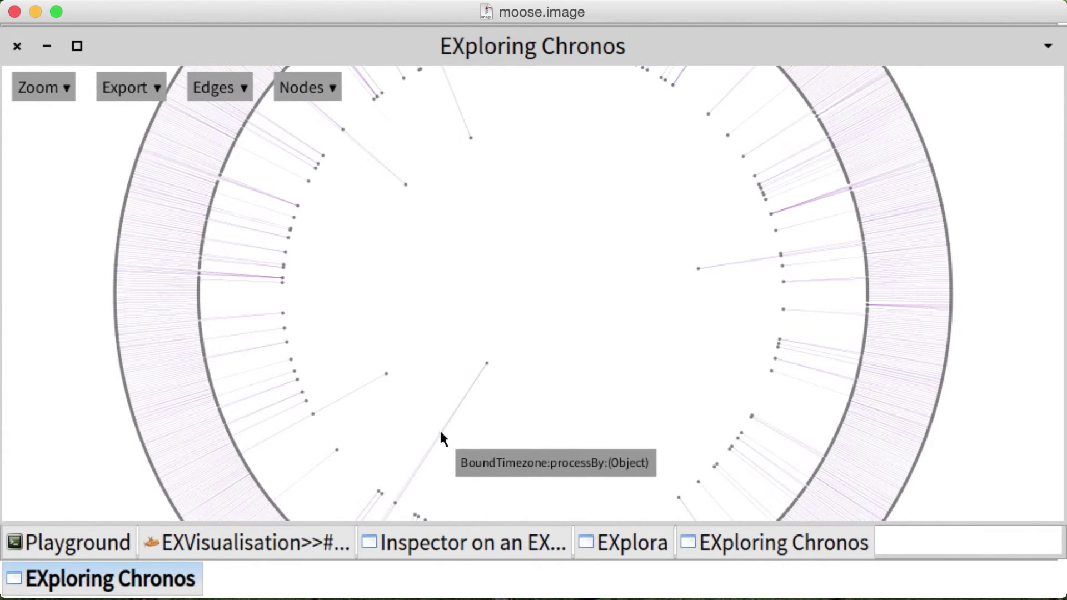
pyautogui.moveTo(395, 504)
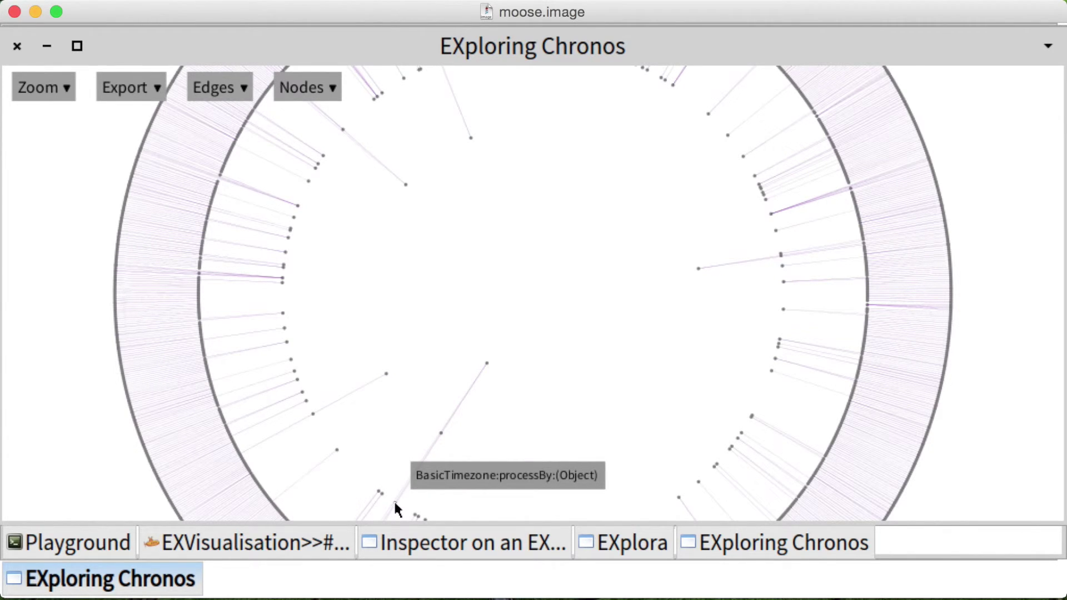
pyautogui.click(17, 46)
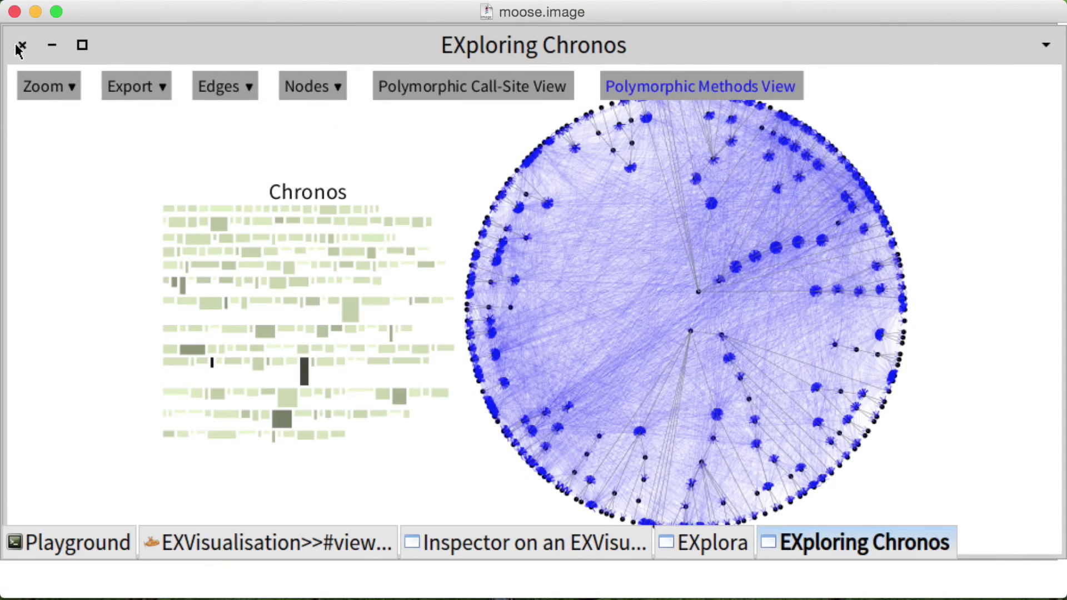
# Step: Open the Polymorphic Call-Site View of Chronos and enlarge its window to nearly the full screen
pyautogui.click(499, 89)
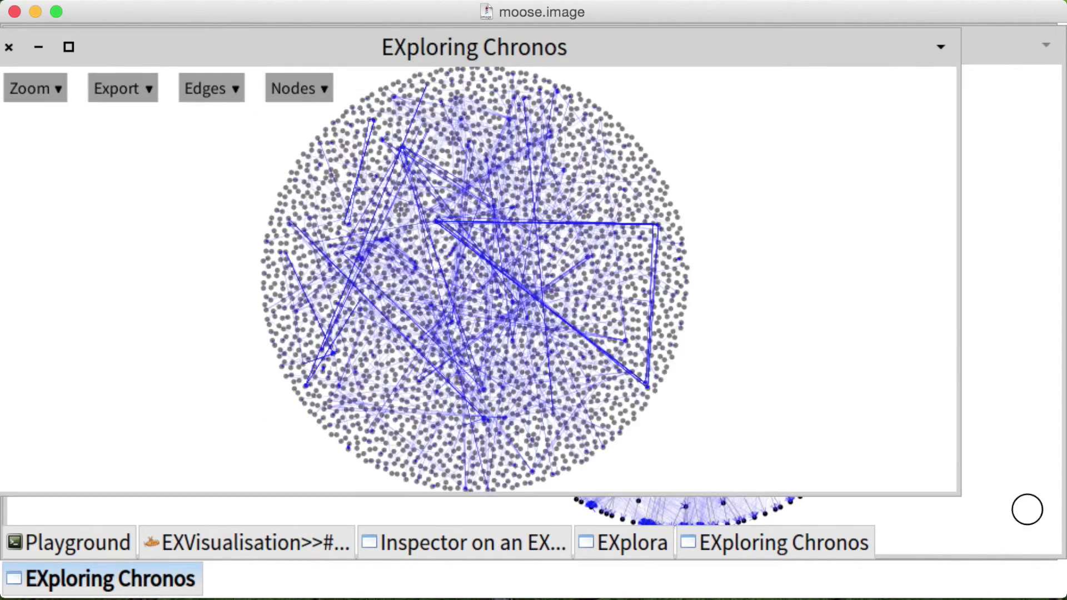
pyautogui.moveTo(1028, 509); pyautogui.dragTo(1058, 518)
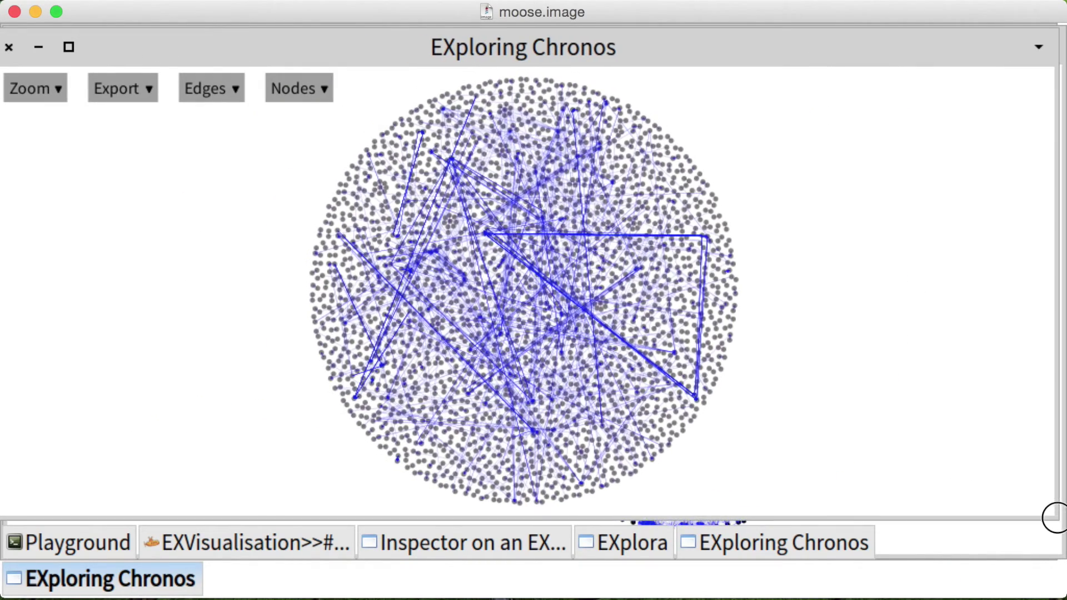
# Step: Fade the arrow edges of the call-site graph and identify the methods at the centres of the star-shaped node clusters
pyautogui.moveTo(225, 88)
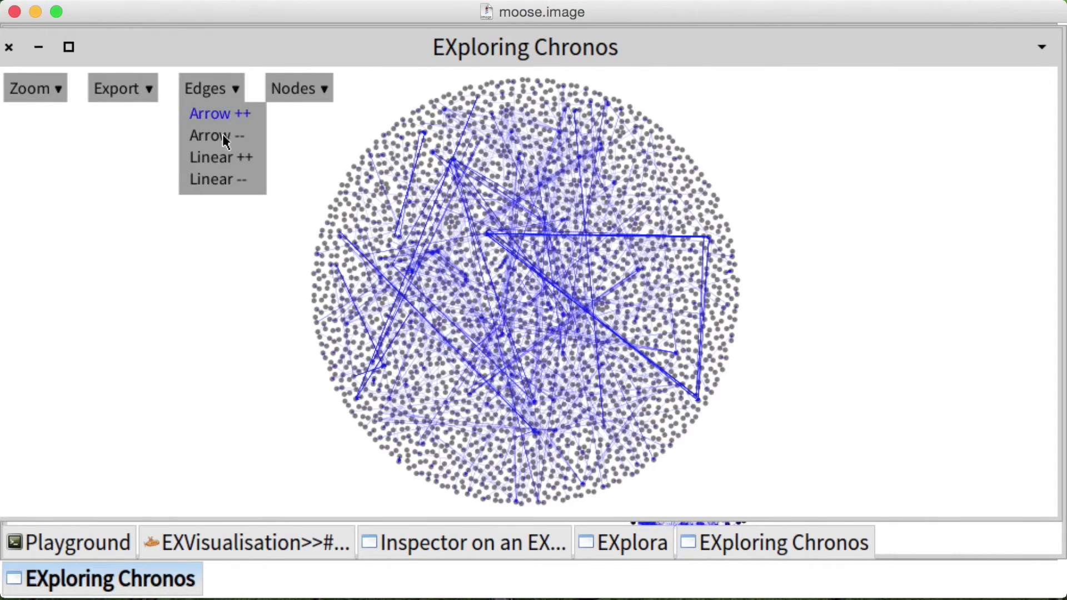
pyautogui.click(223, 135)
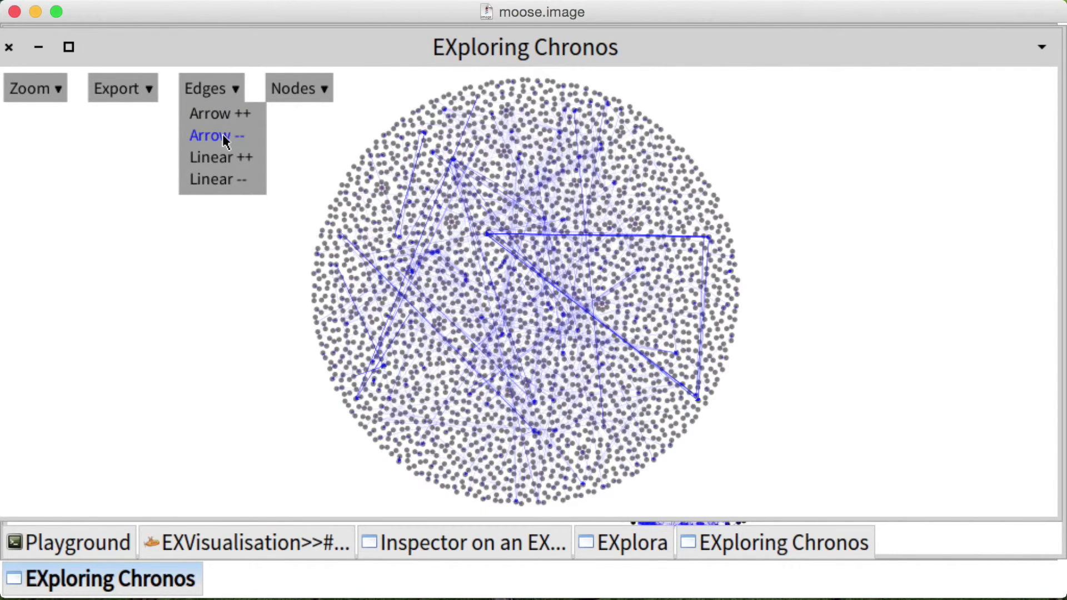
pyautogui.click(223, 136)
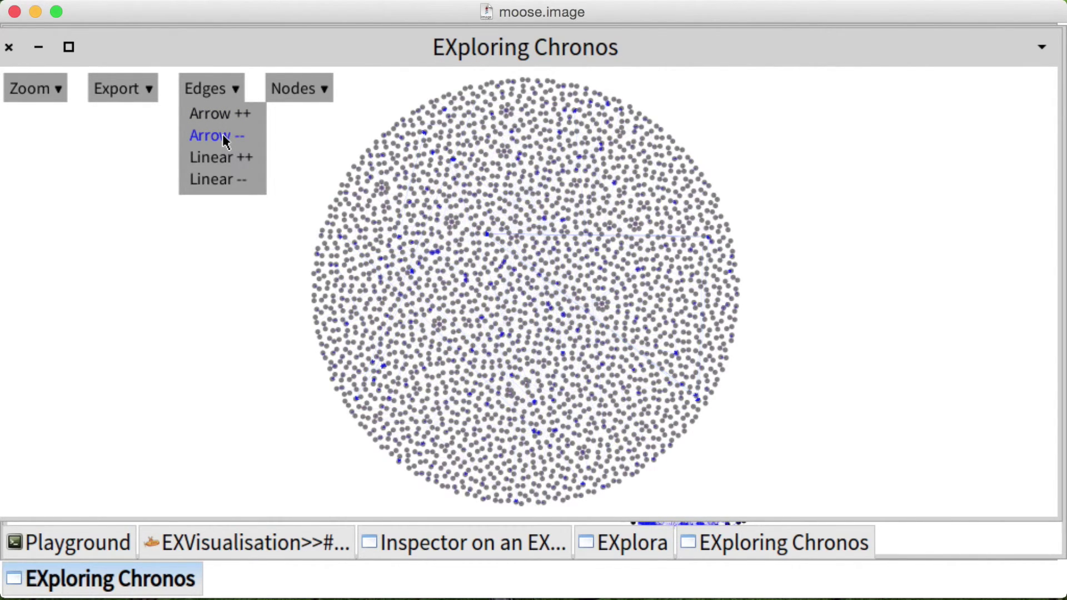
pyautogui.moveTo(441, 330)
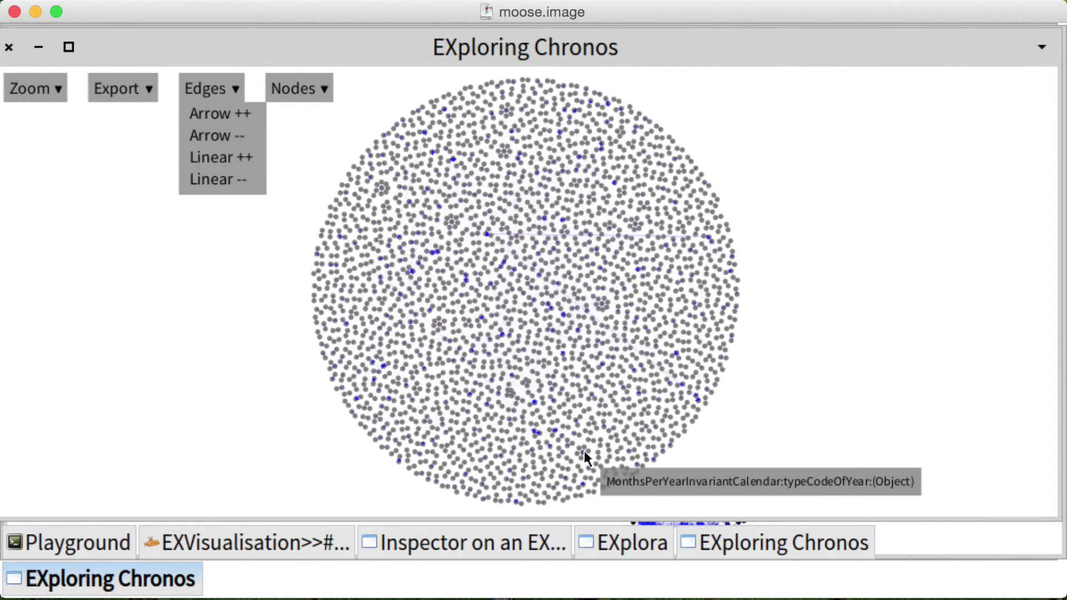
pyautogui.moveTo(508, 150)
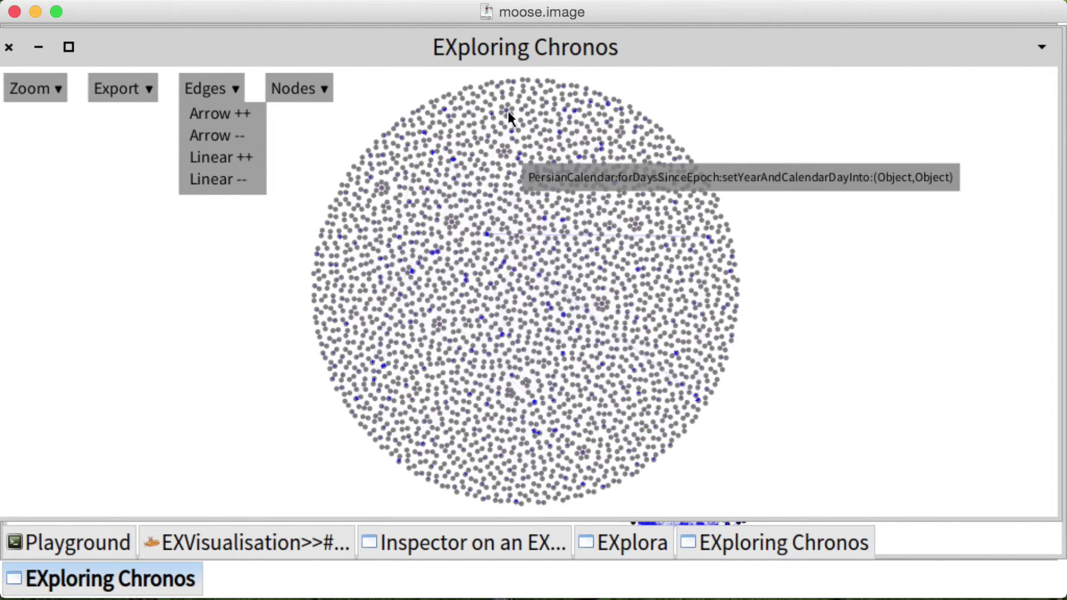
pyautogui.moveTo(510, 114)
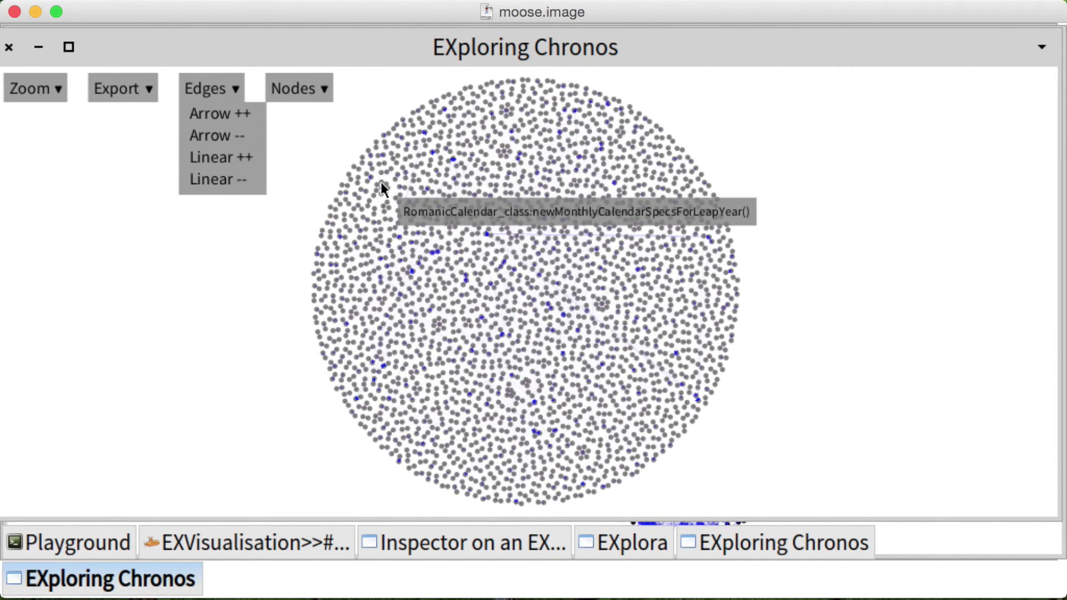
# Step: Shrink the circle nodes of the call-site graph by four increments
pyautogui.click(323, 90)
pyautogui.click(310, 138)
pyautogui.click(309, 139)
pyautogui.click(309, 139)
pyautogui.click(309, 139)
# Step: Examine close up which methods the blue hub nodes in the call-site graph represent
pyautogui.click(28, 90)
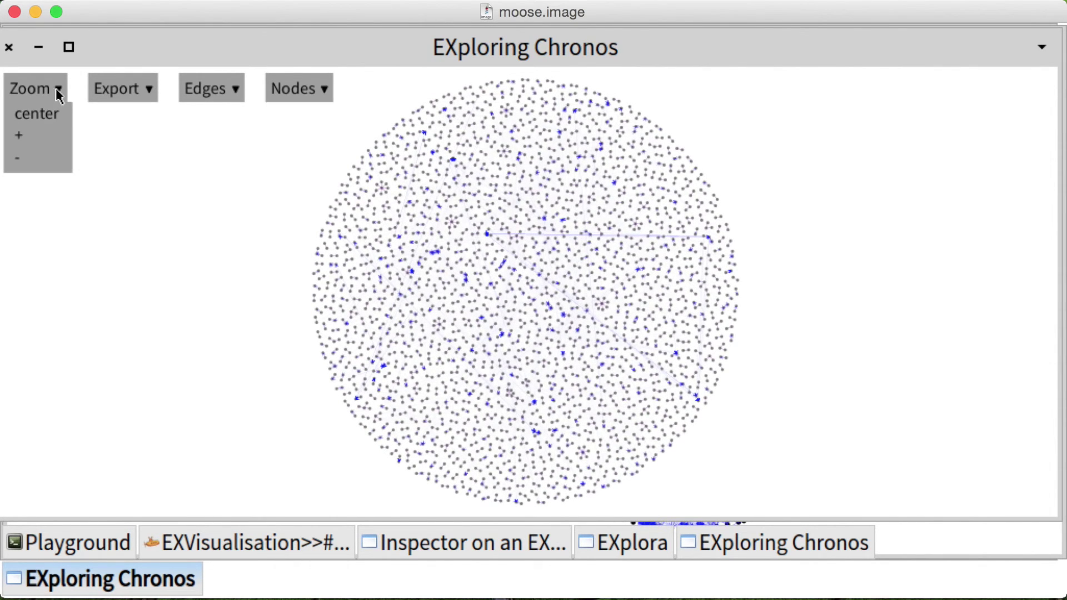
pyautogui.click(19, 136)
pyautogui.click(19, 137)
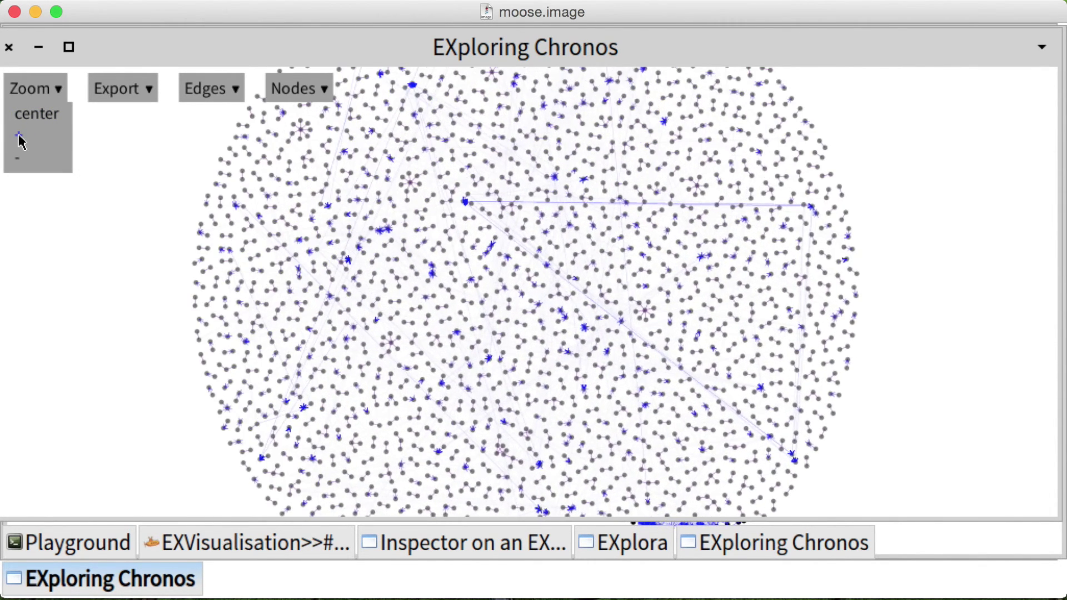
pyautogui.click(19, 137)
pyautogui.click(18, 137)
pyautogui.click(19, 137)
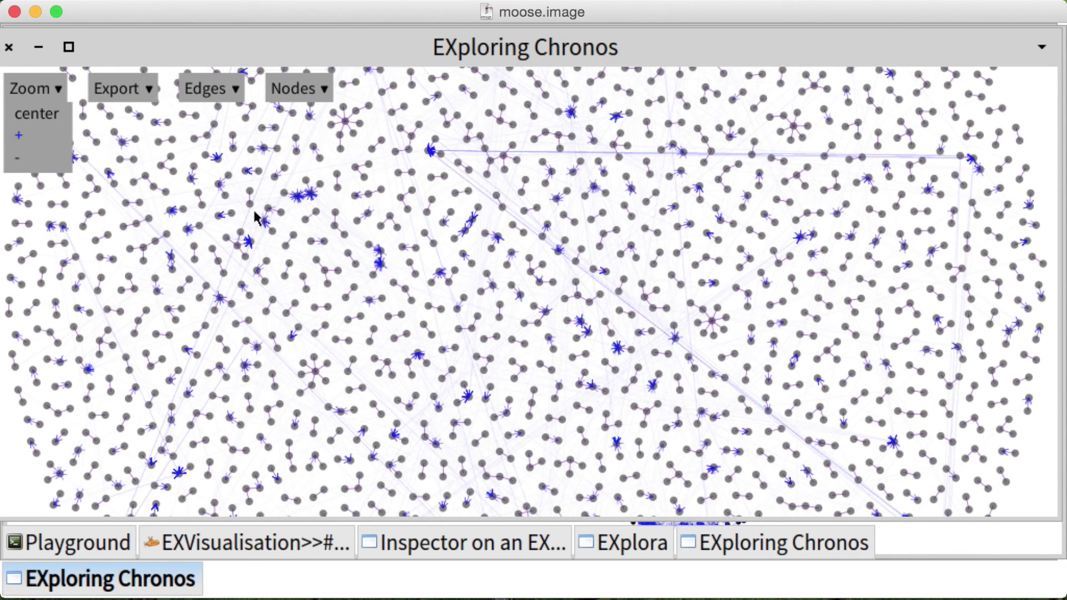
pyautogui.moveTo(427, 153)
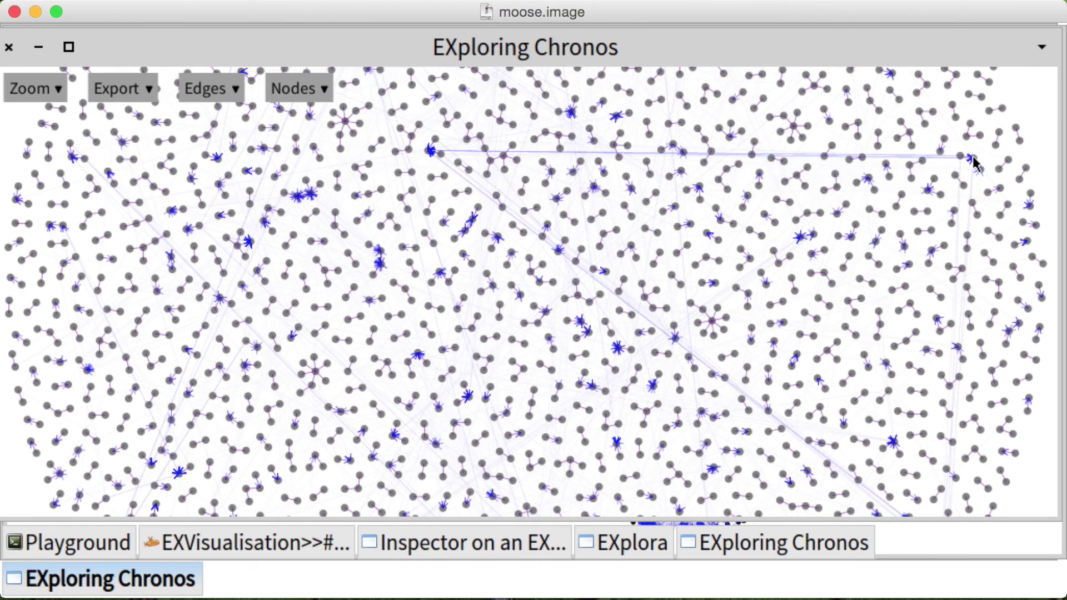
pyautogui.moveTo(974, 164)
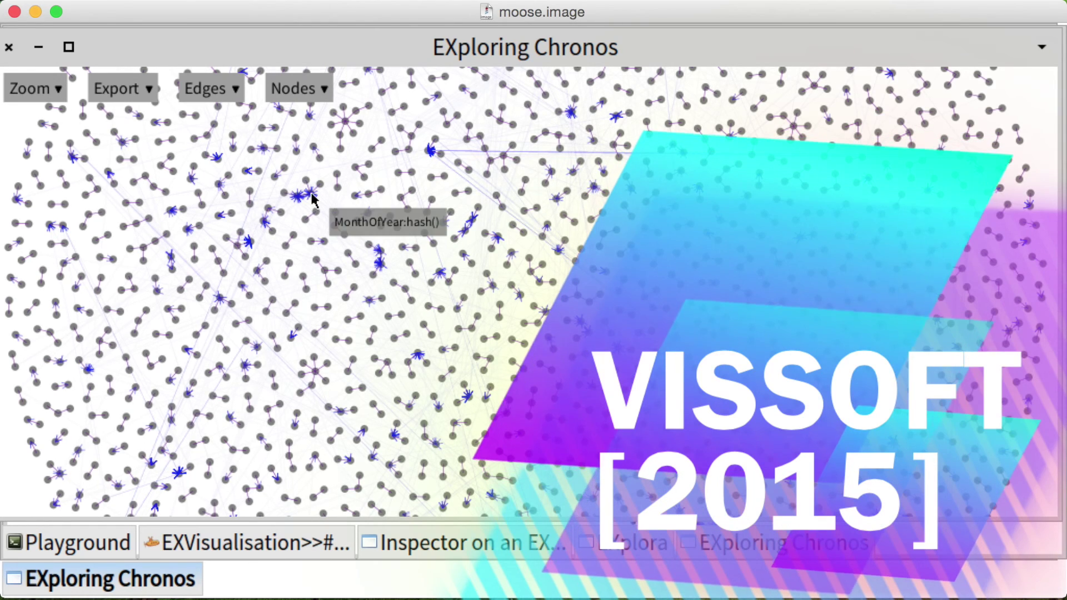
pyautogui.moveTo(298, 204)
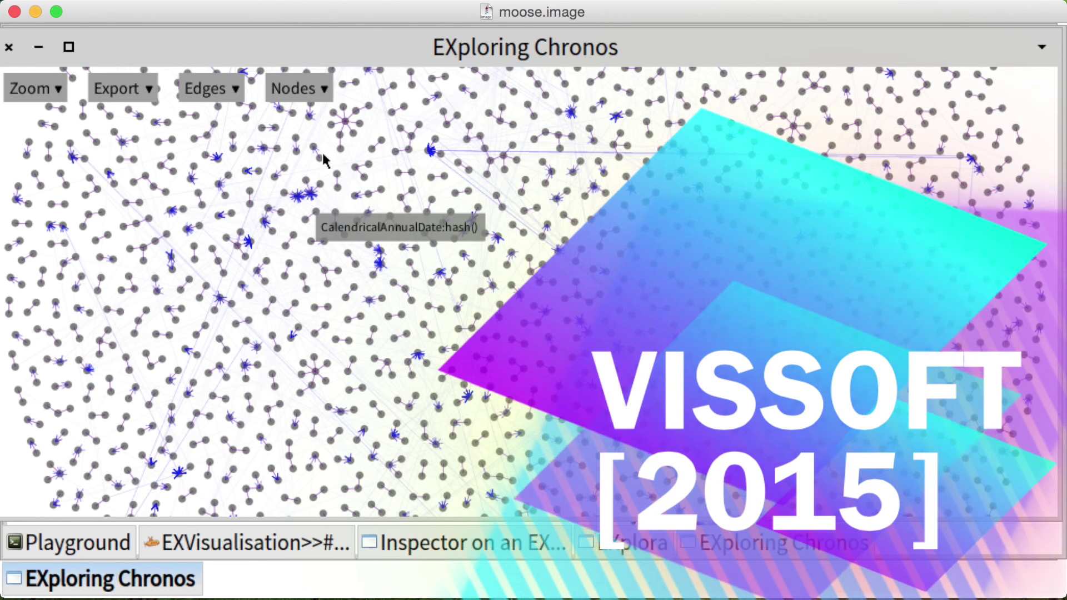